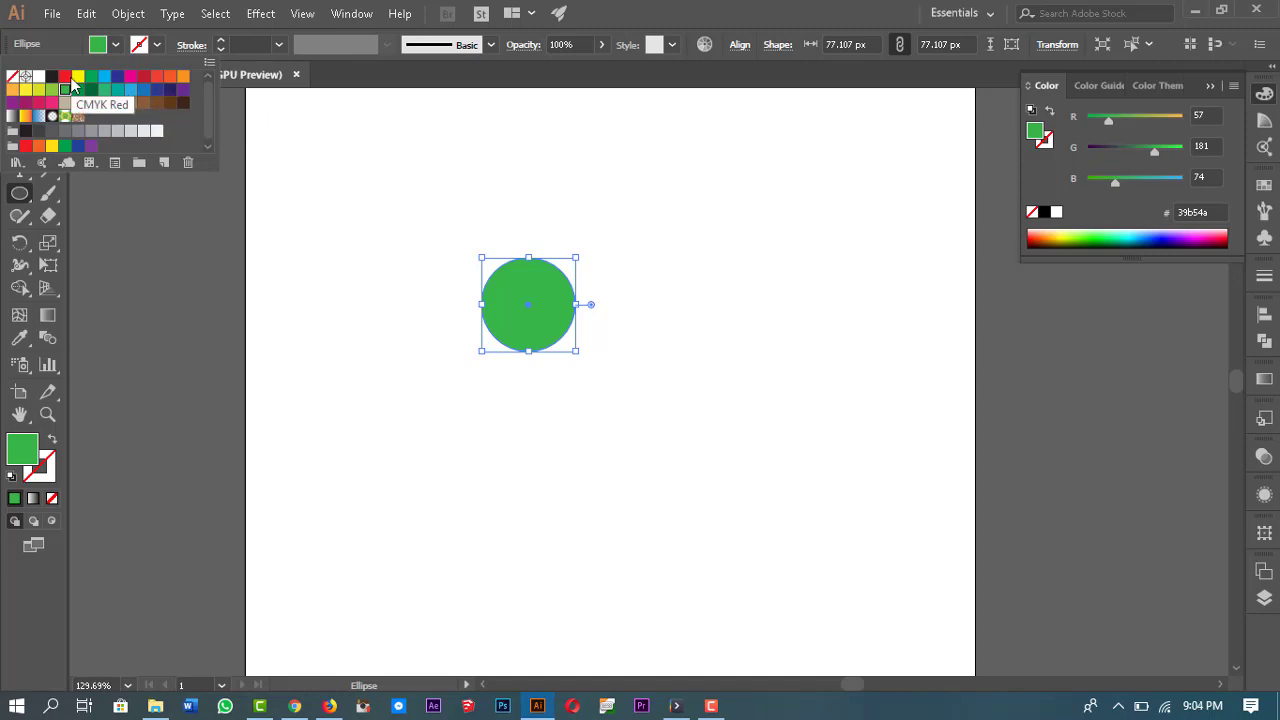
Step: Fill the circle with dark red (R 141, G 30, B 45) and give it a white 1 pt stroke
left_click(143, 77)
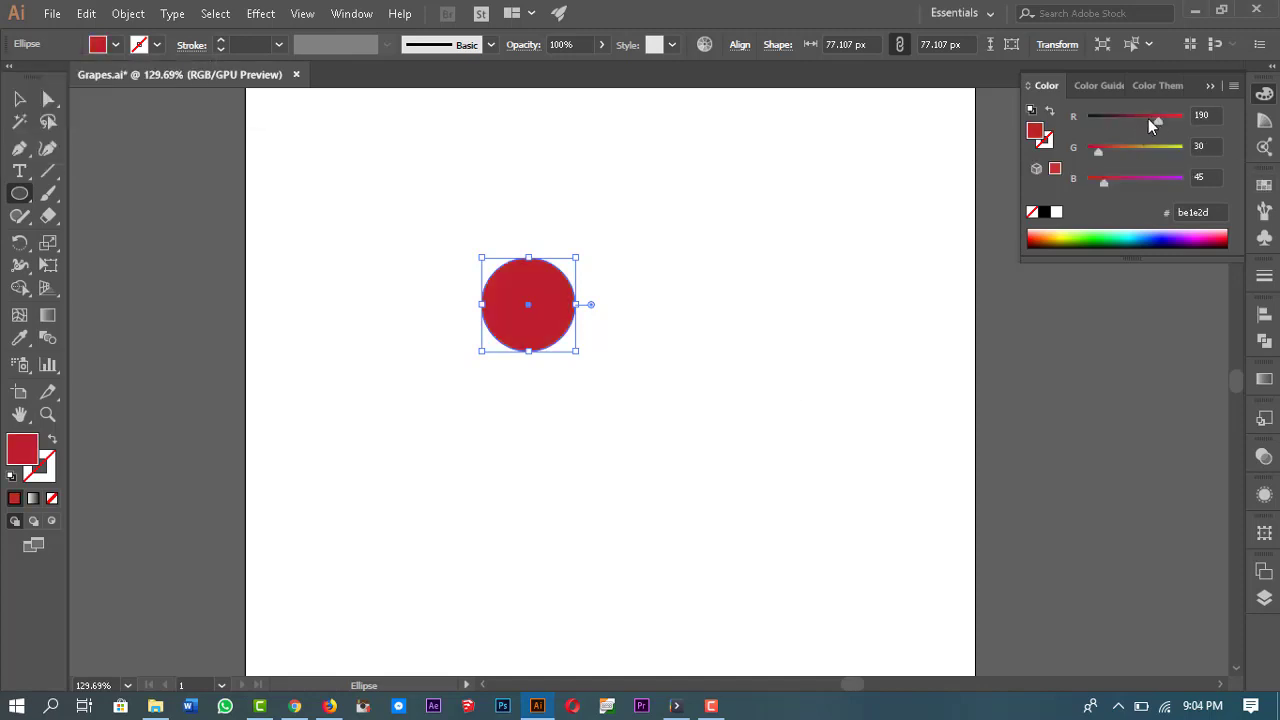
left_click_drag(1155, 121, 1139, 121)
left_click(19, 98)
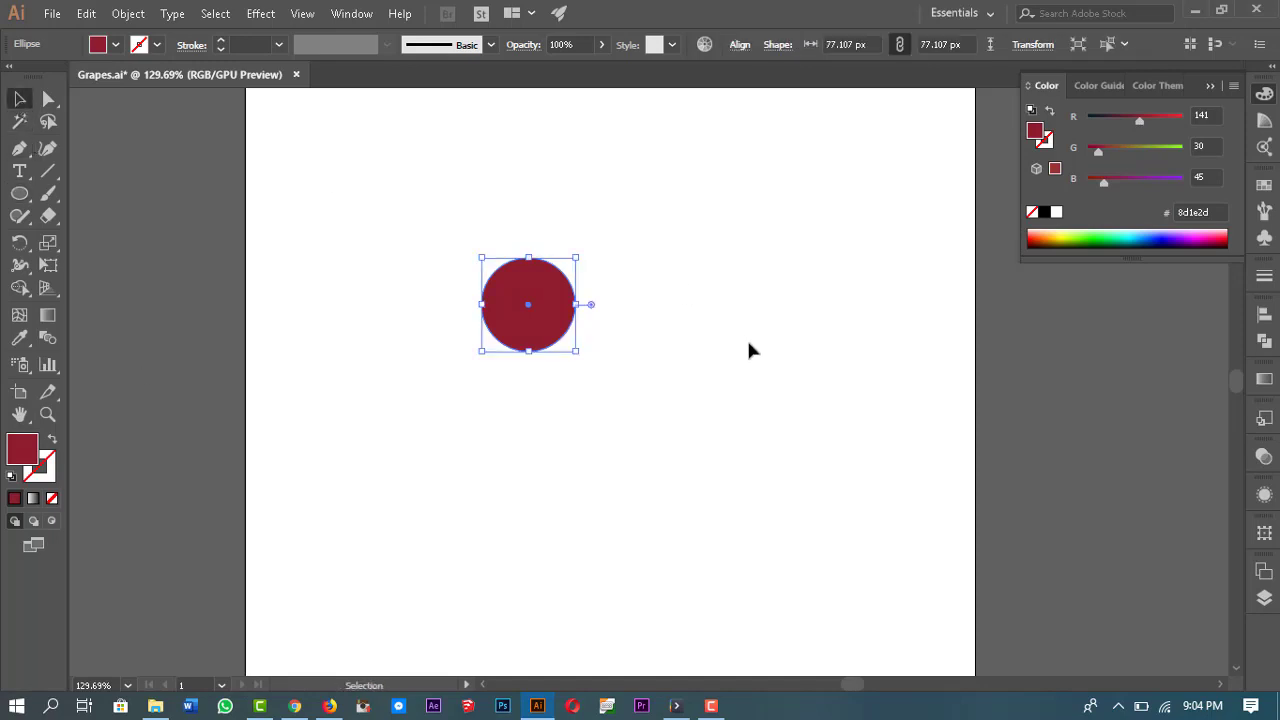
left_click(157, 46)
left_click(41, 79)
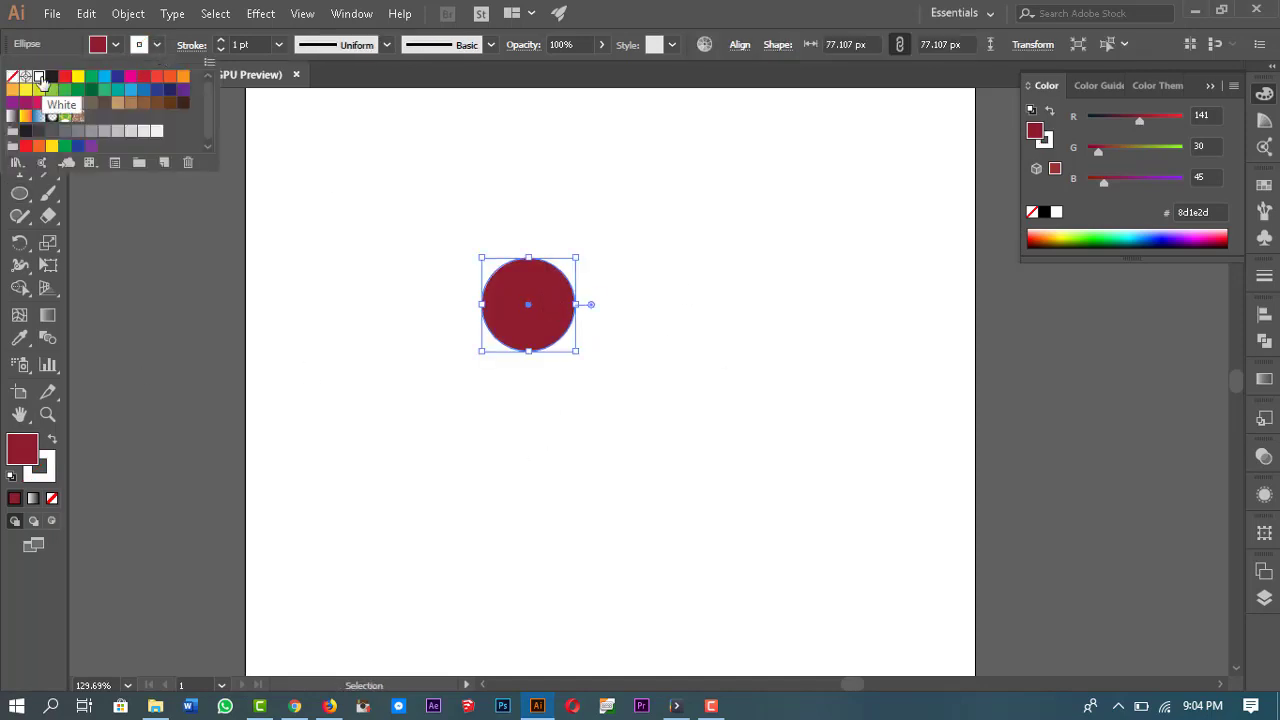
left_click(782, 236)
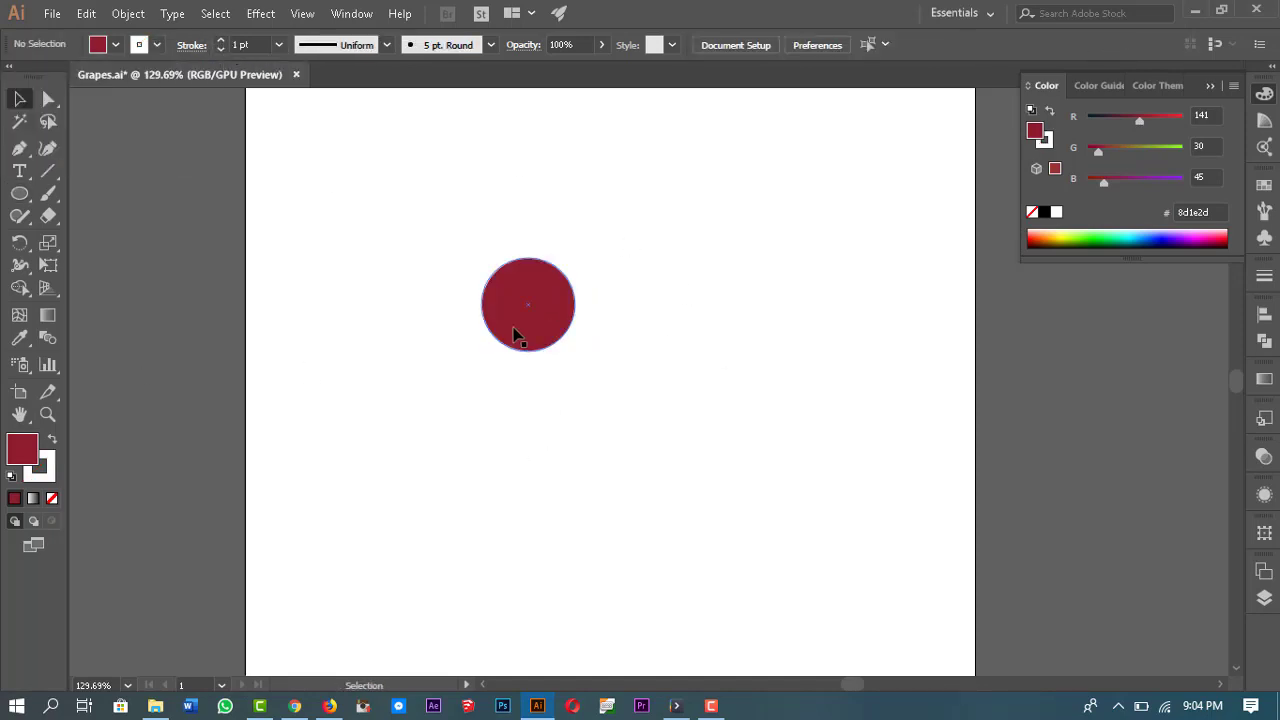
Step: Draw a rectangle covering the whole artboard and fill it with black
key("ctrl+0")
left_click_drag(19, 194, 66, 189)
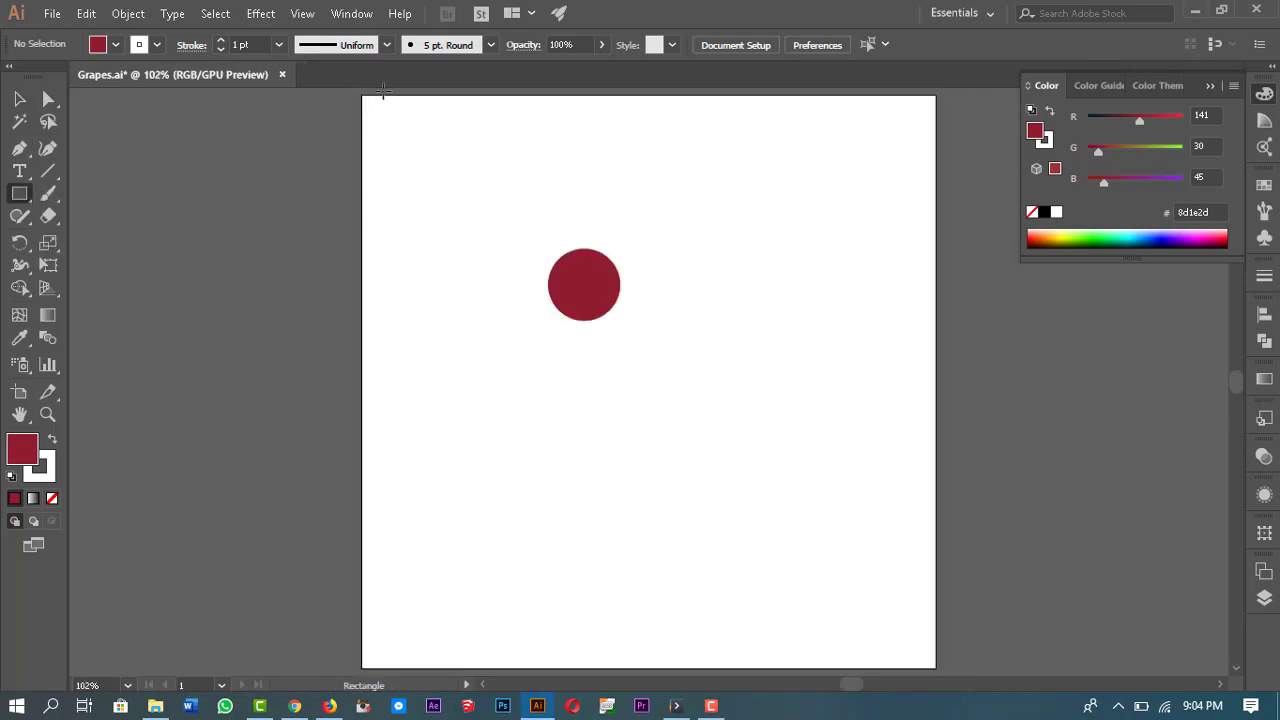
mouse_move(363, 93)
left_mouse_down()
mouse_move(627, 267)
mouse_move(928, 545)
mouse_move(936, 668)
left_mouse_up()
left_click_drag(364, 380, 361, 380)
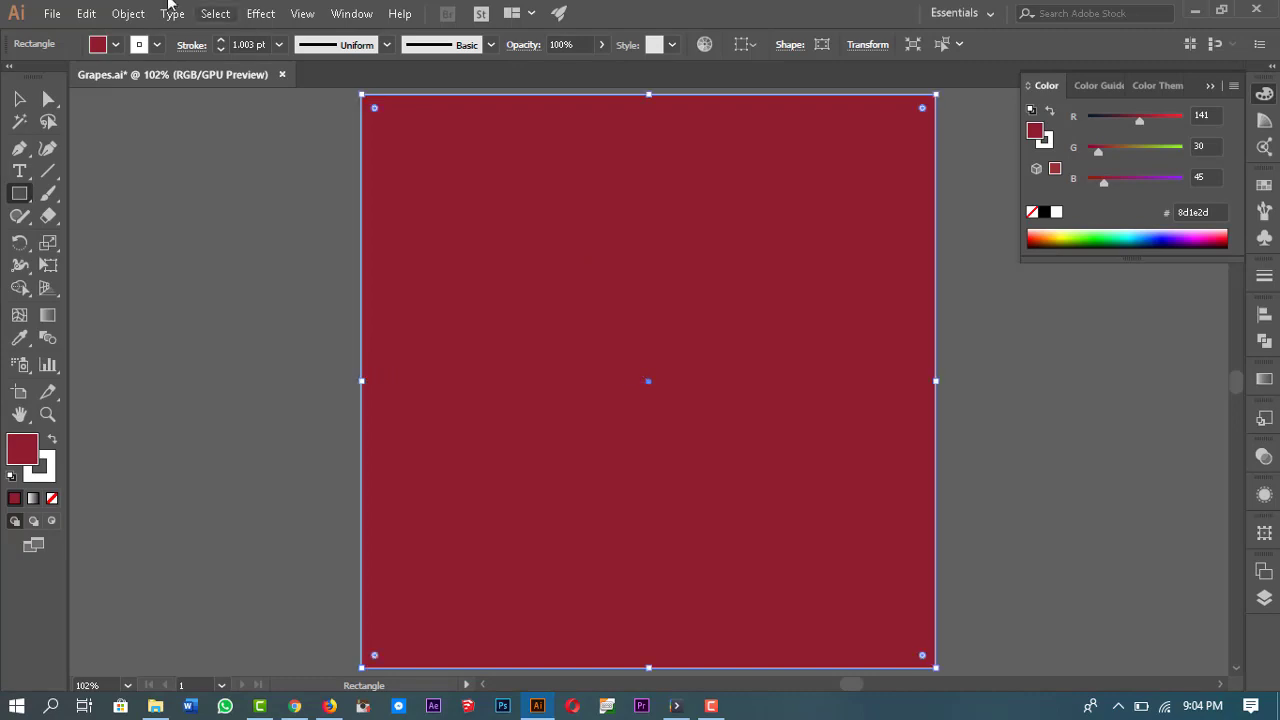
left_click(115, 44)
left_click(52, 78)
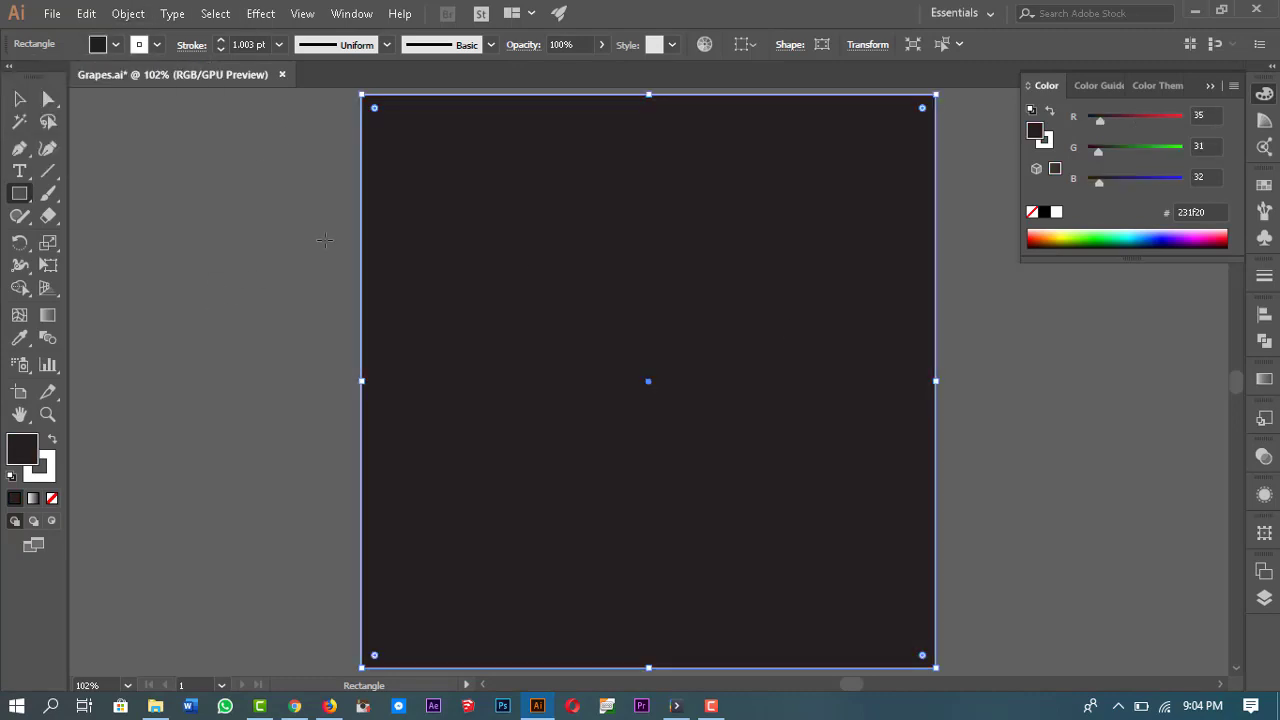
Step: Send the black background rectangle to the back and lock it
right_click(521, 176)
mouse_move(688, 478)
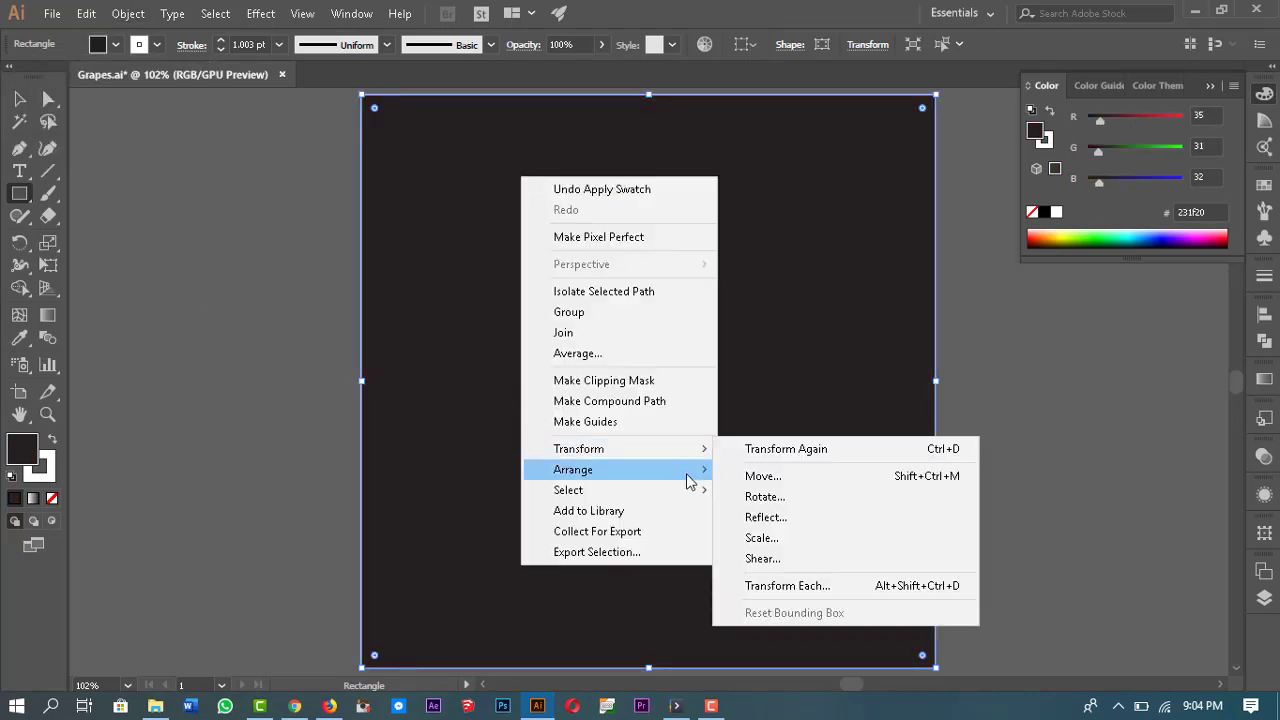
left_click(820, 531)
left_click(128, 14)
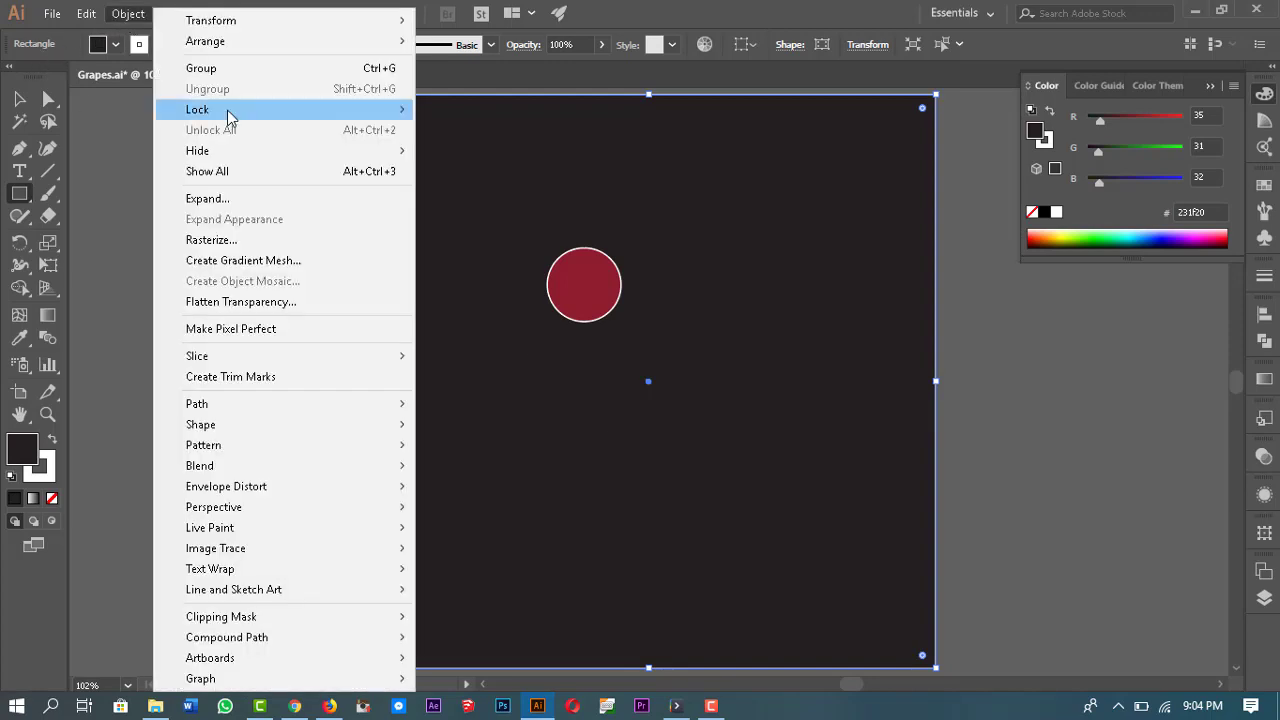
mouse_move(230, 107)
left_click(543, 109)
Step: Increase the red circle's white stroke to 2 pt
key("z")
left_click_drag(622, 245, 775, 281)
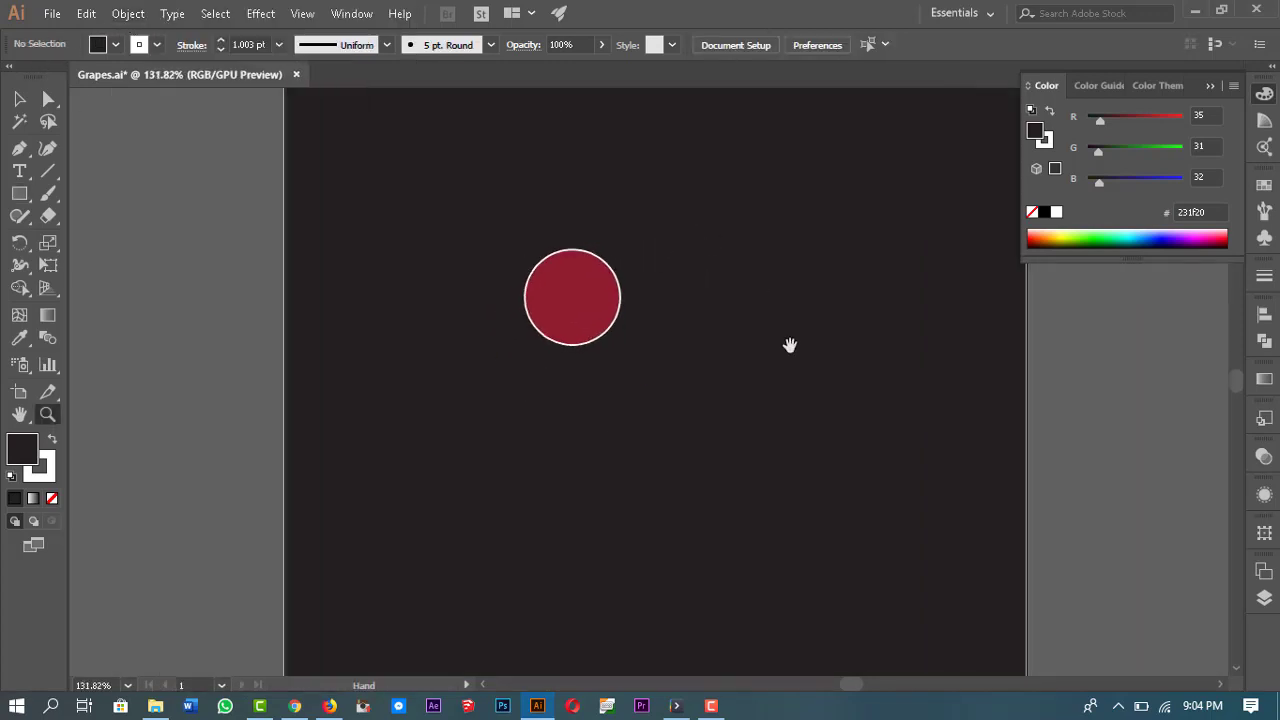
key("v")
left_click(554, 346)
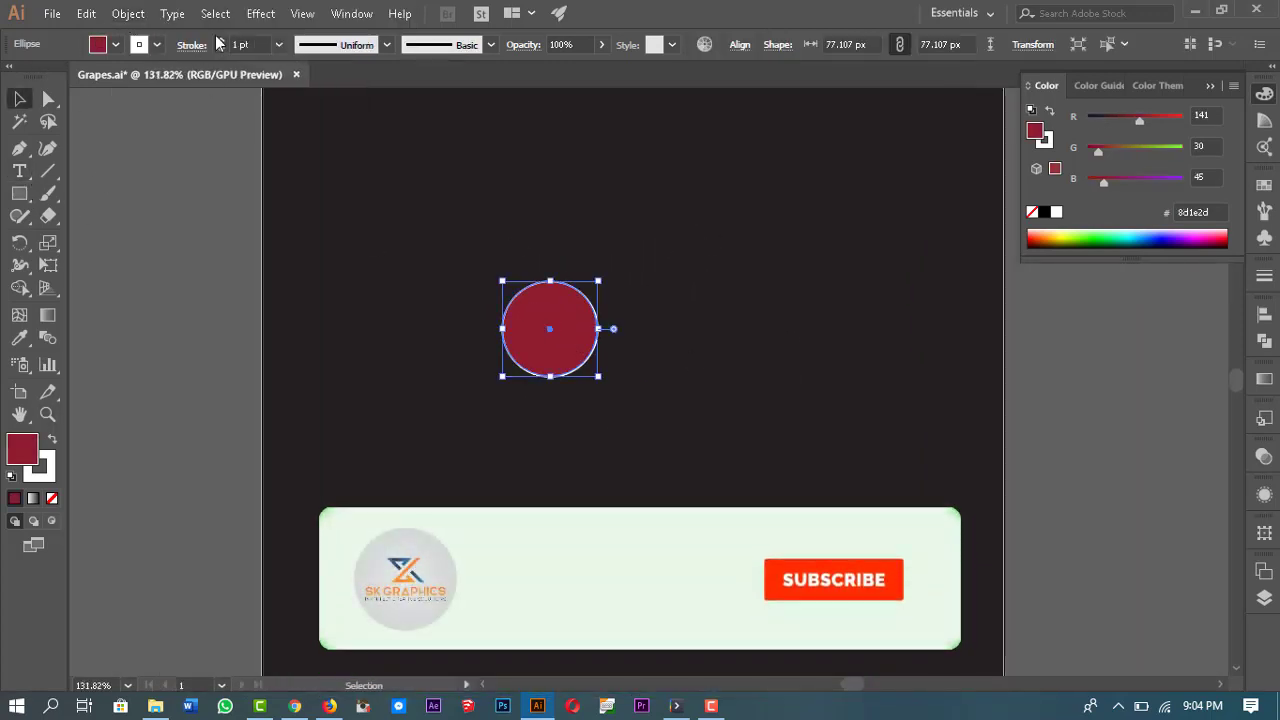
left_click(221, 40)
left_click(1077, 329)
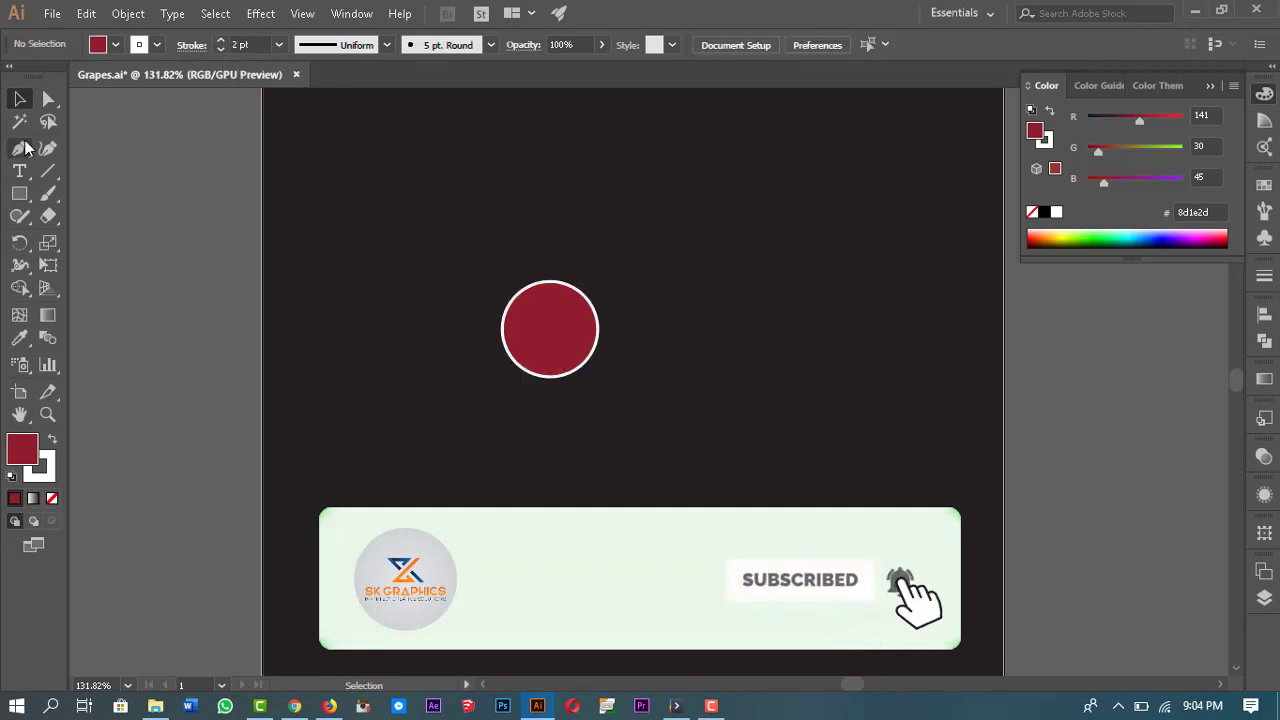
Step: Draw a curved highlight inside the circle's left edge with the Curvature tool and give its stroke a tapered width profile
left_click(47, 148)
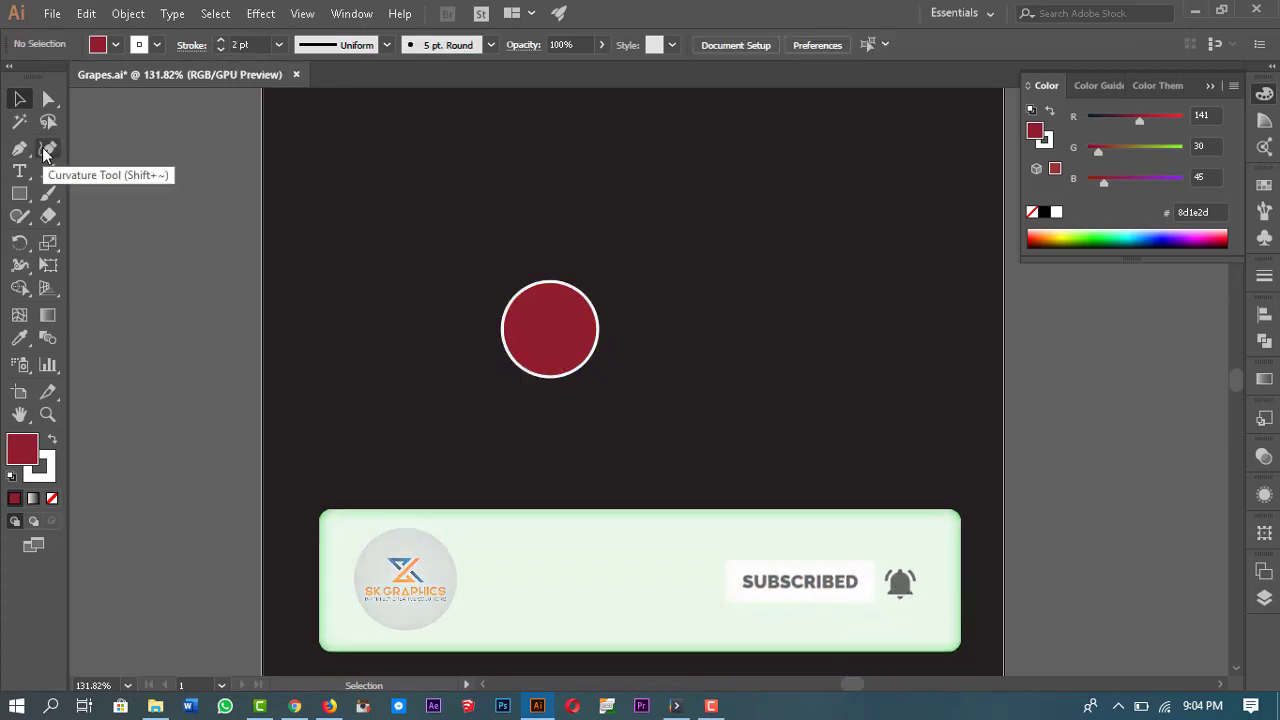
left_click(538, 295)
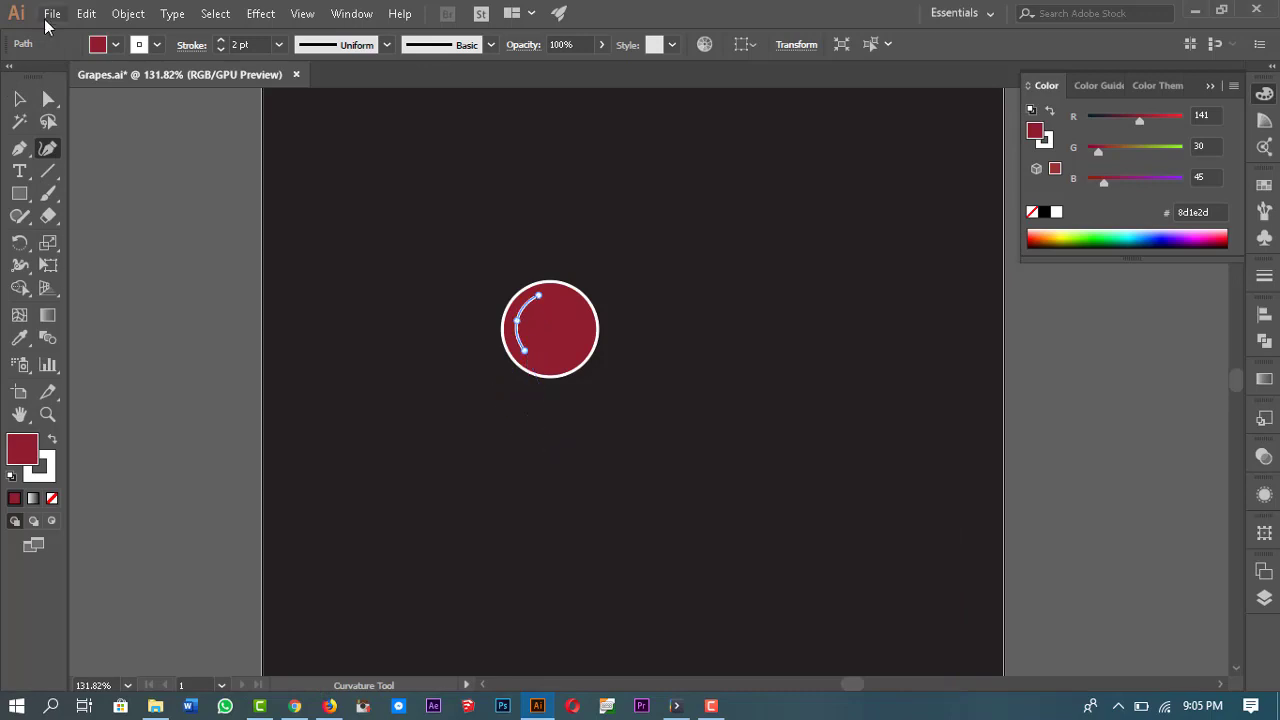
left_click(338, 44)
left_click(296, 131)
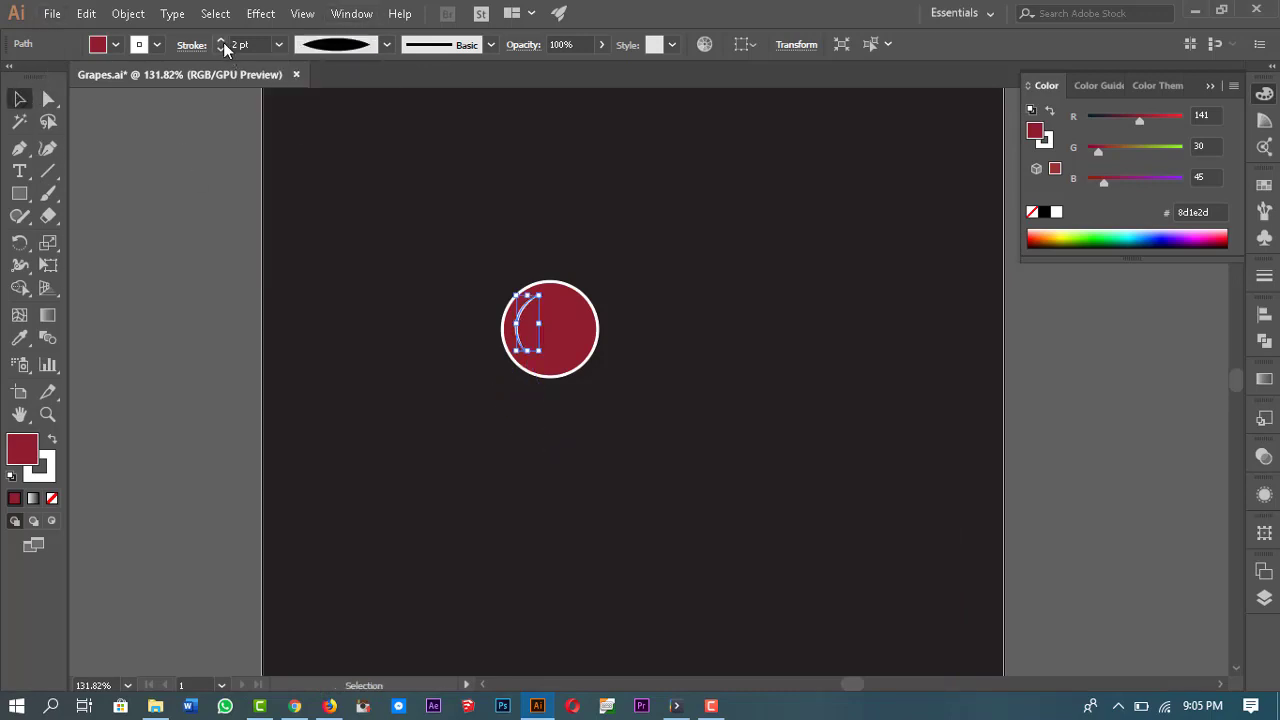
left_click(765, 305)
left_click(522, 314)
left_click(1047, 397)
Step: Group the circle with its highlight and move the grape slightly up and to the right
left_click_drag(430, 254, 627, 405)
right_click(567, 320)
left_click(671, 440)
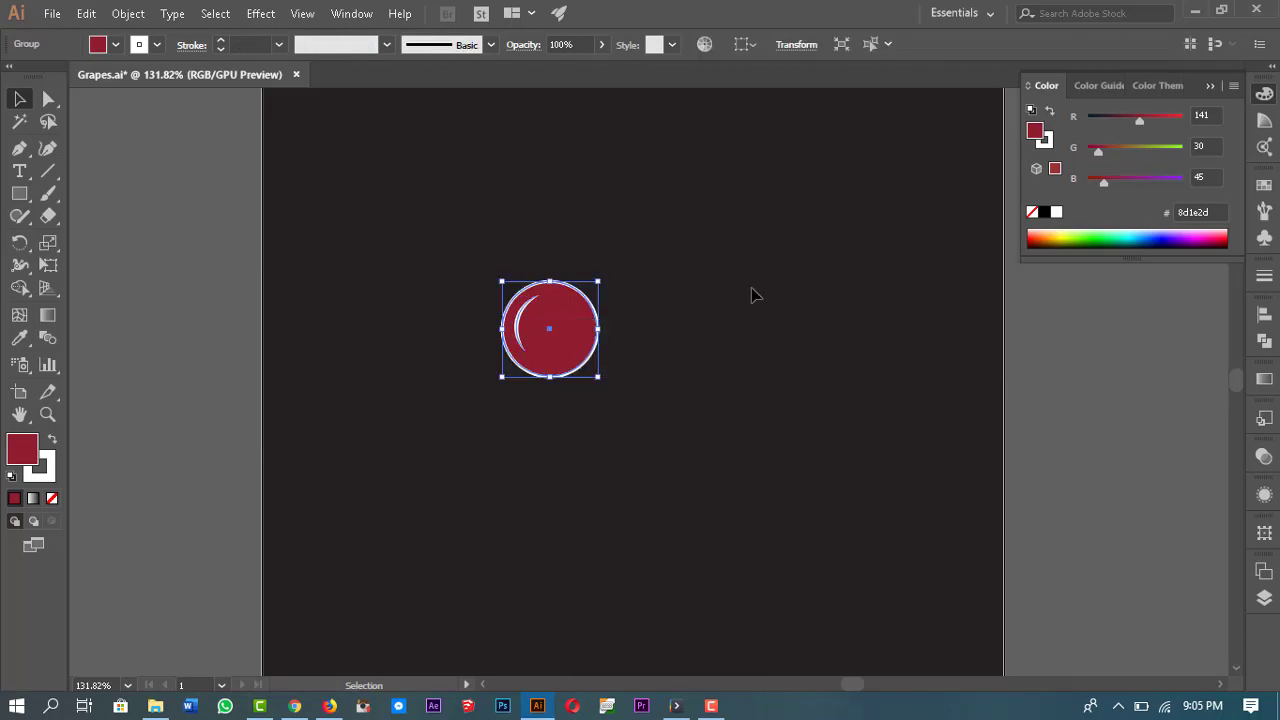
mouse_move(575, 324)
left_mouse_down()
mouse_move(605, 300)
mouse_move(590, 312)
left_mouse_up()
left_click(646, 374)
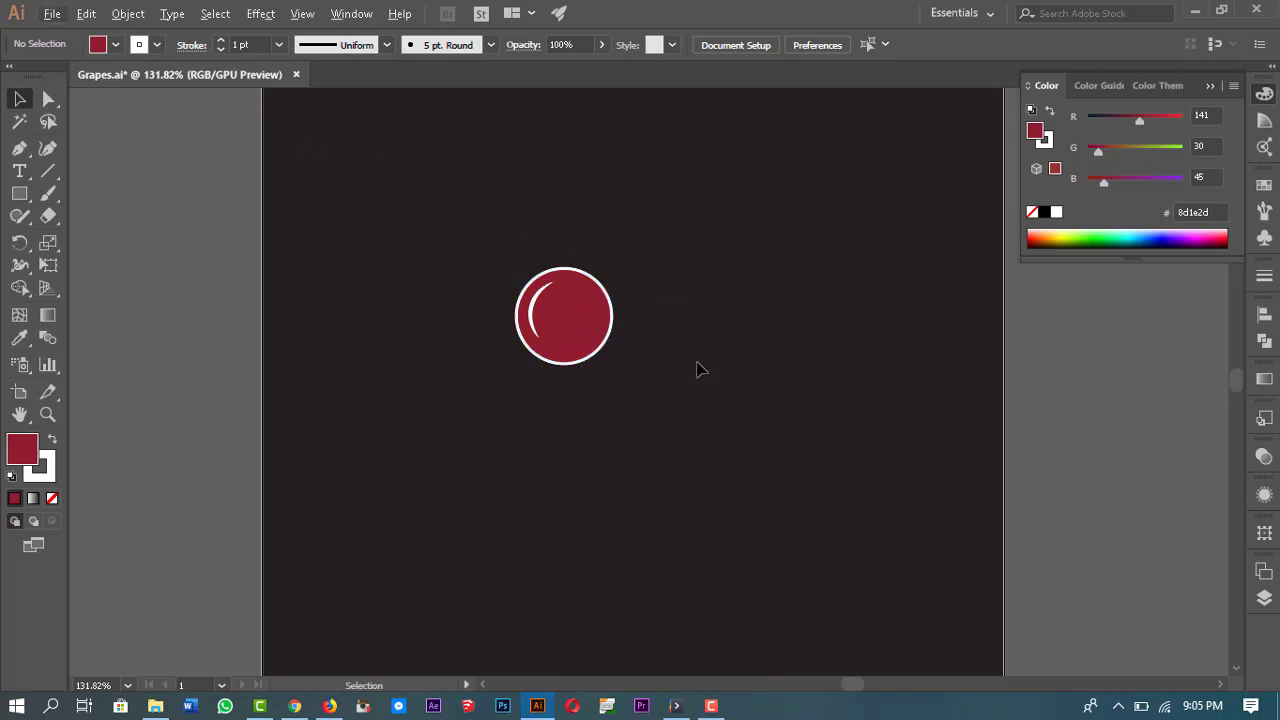
Step: Duplicate the grape to its lower left, rotating the copy and placing it behind the first grape
left_click_drag(596, 320, 648, 342)
left_click(614, 414)
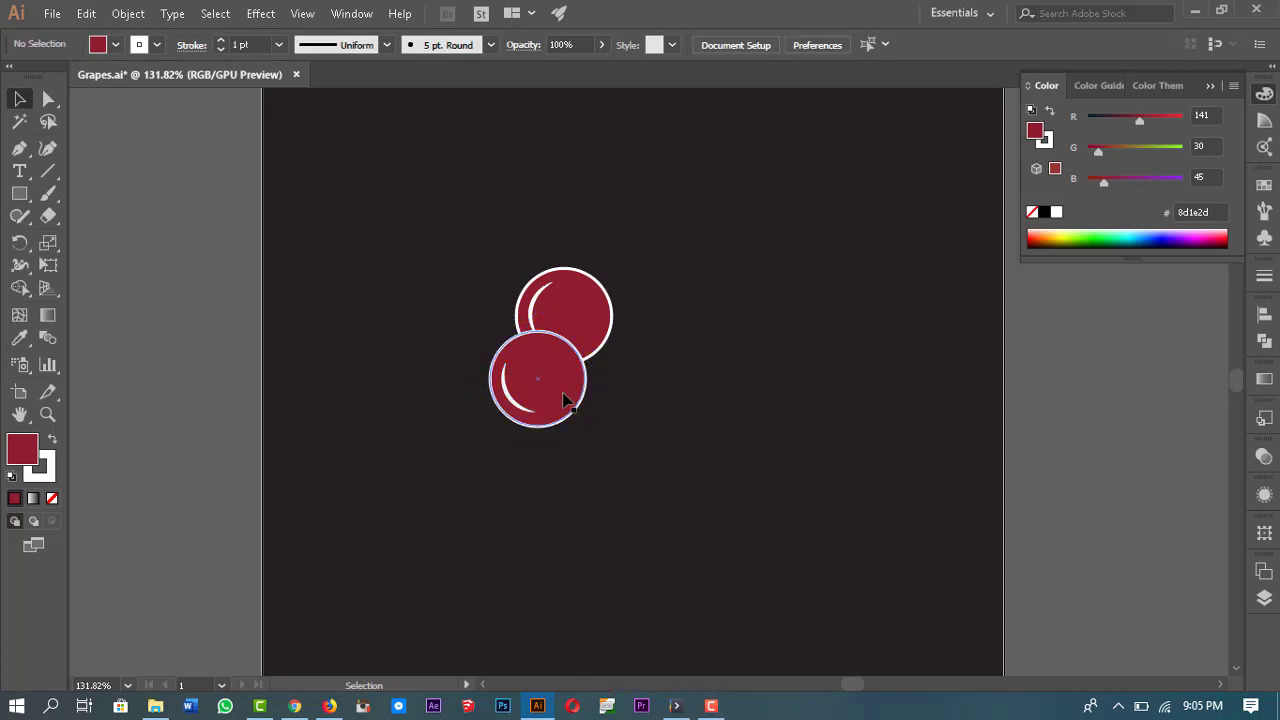
left_click(543, 401)
left_click(753, 334)
Step: Duplicate the second grape below itself as a slightly larger, rotated copy stacked behind it
left_click_drag(553, 398, 540, 468)
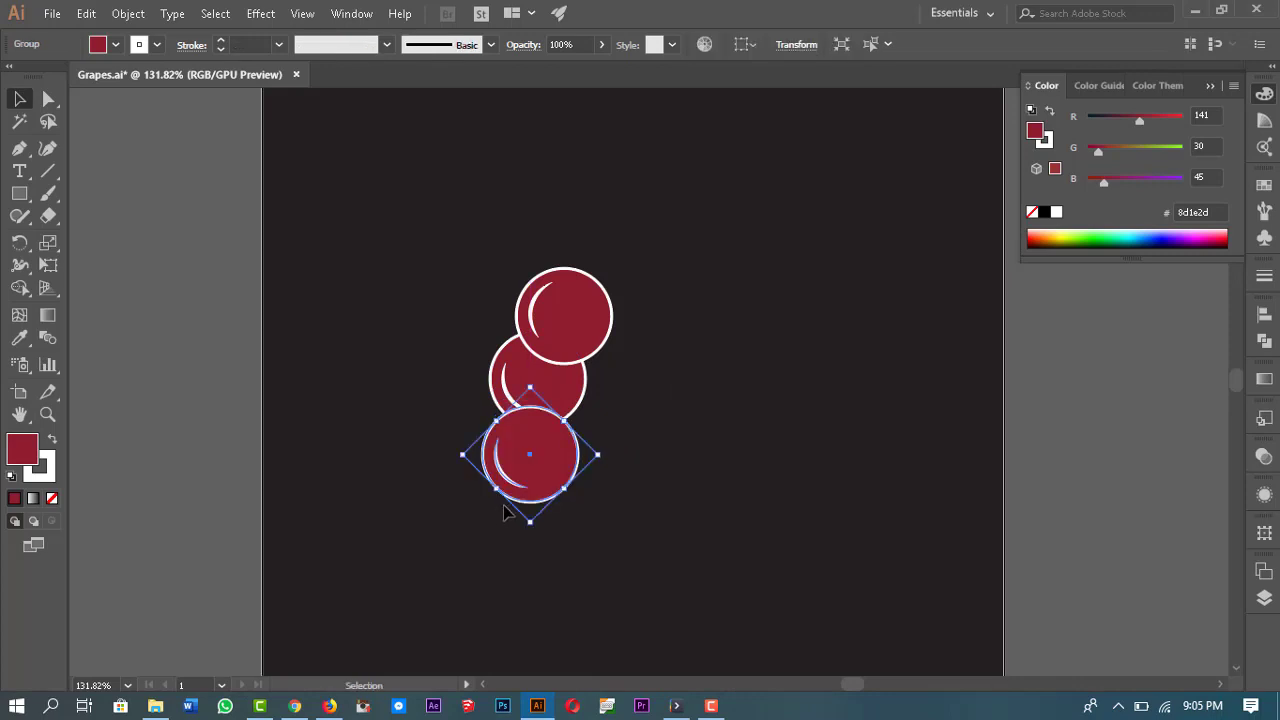
left_click_drag(508, 514, 497, 505)
left_click_drag(533, 550, 598, 541)
key("ctrl+shift+bracketleft")
left_click(757, 447)
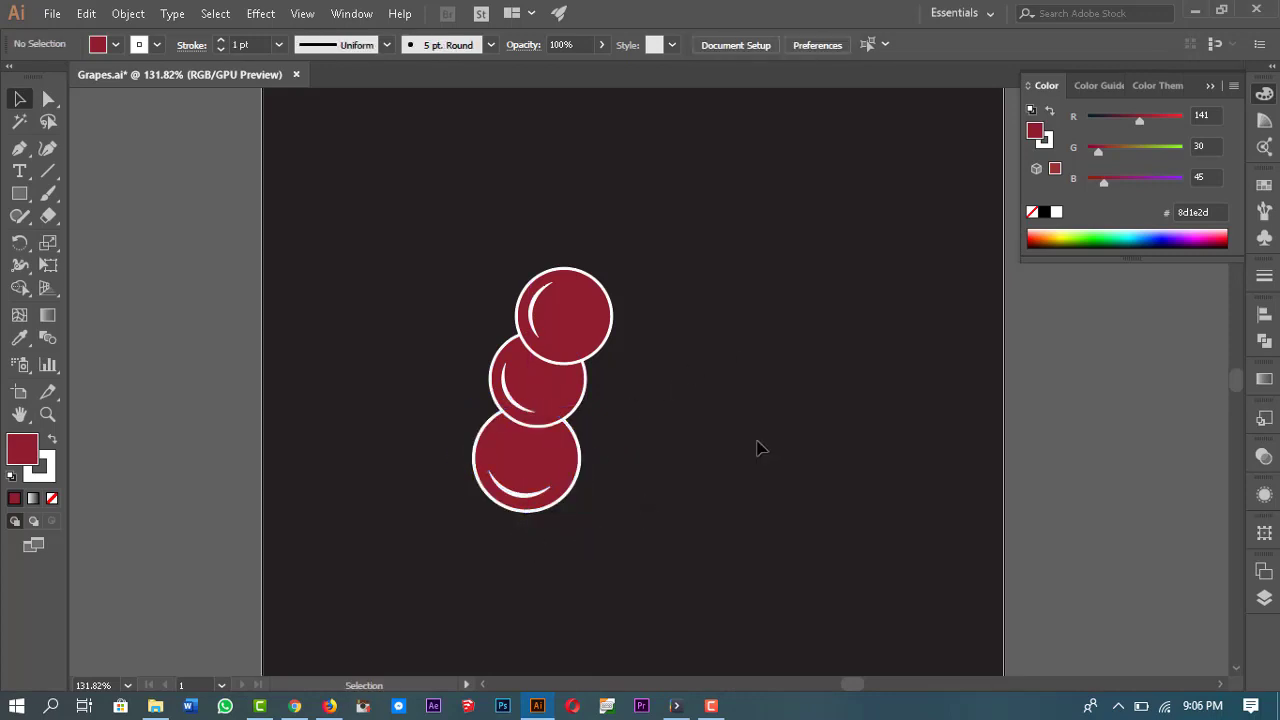
Step: Duplicate the grape five more times to form the cluster's lower-right edge, centre and upper right
left_click_drag(577, 336, 649, 458)
left_click_drag(649, 458, 703, 413)
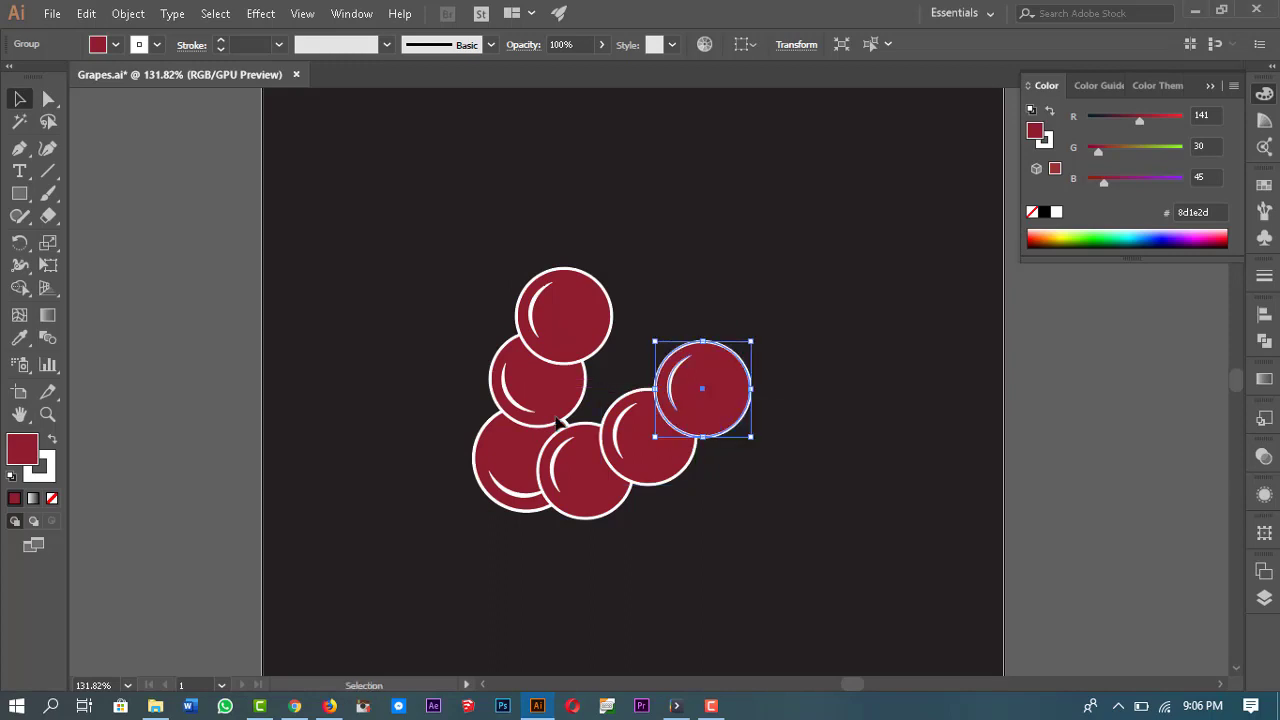
left_click(650, 470)
left_click_drag(650, 470, 655, 365)
left_click(818, 533)
left_click(674, 465)
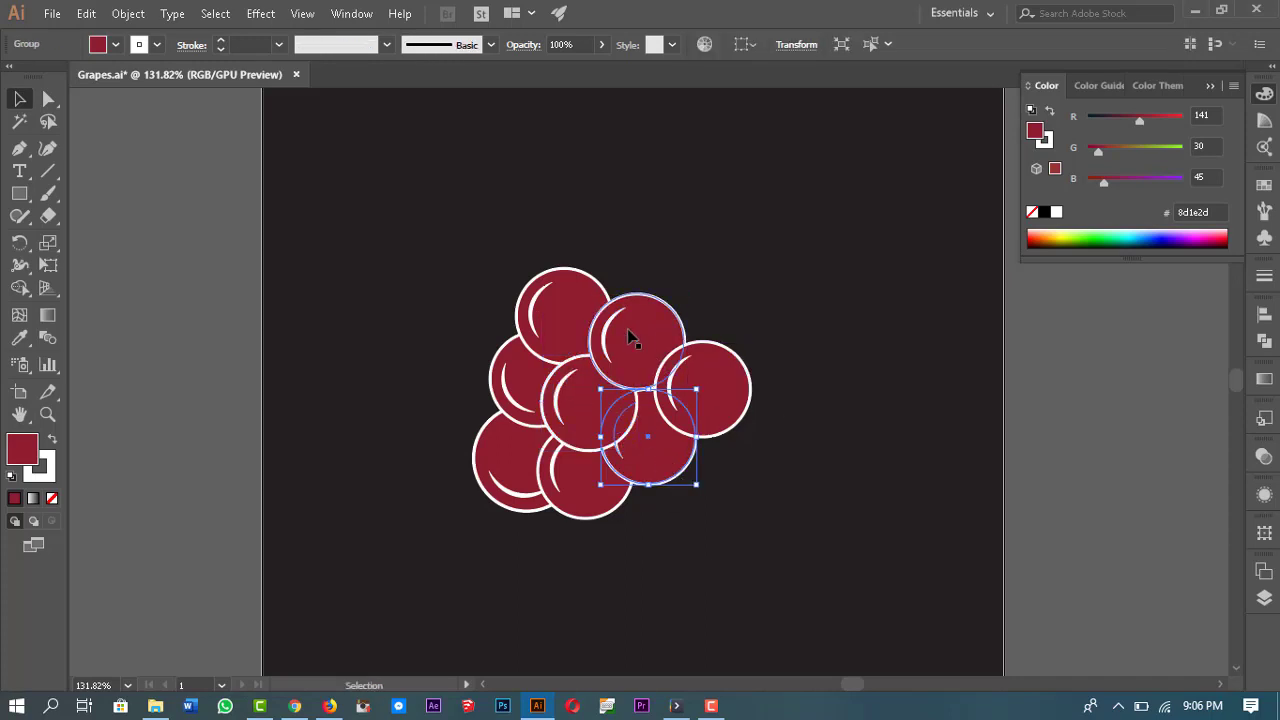
Step: Bring the upper-right grape to the front of the cluster
left_click(630, 332)
right_click(630, 331)
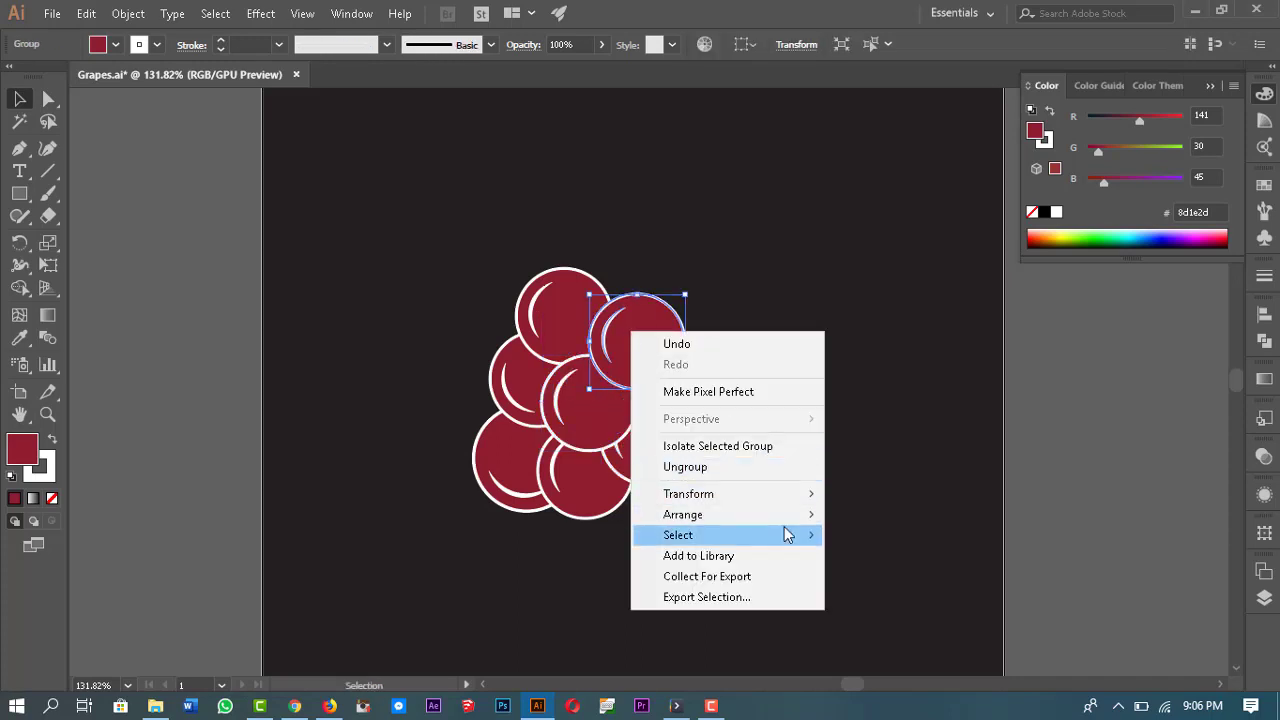
mouse_move(790, 514)
left_click(920, 520)
left_click(1072, 467)
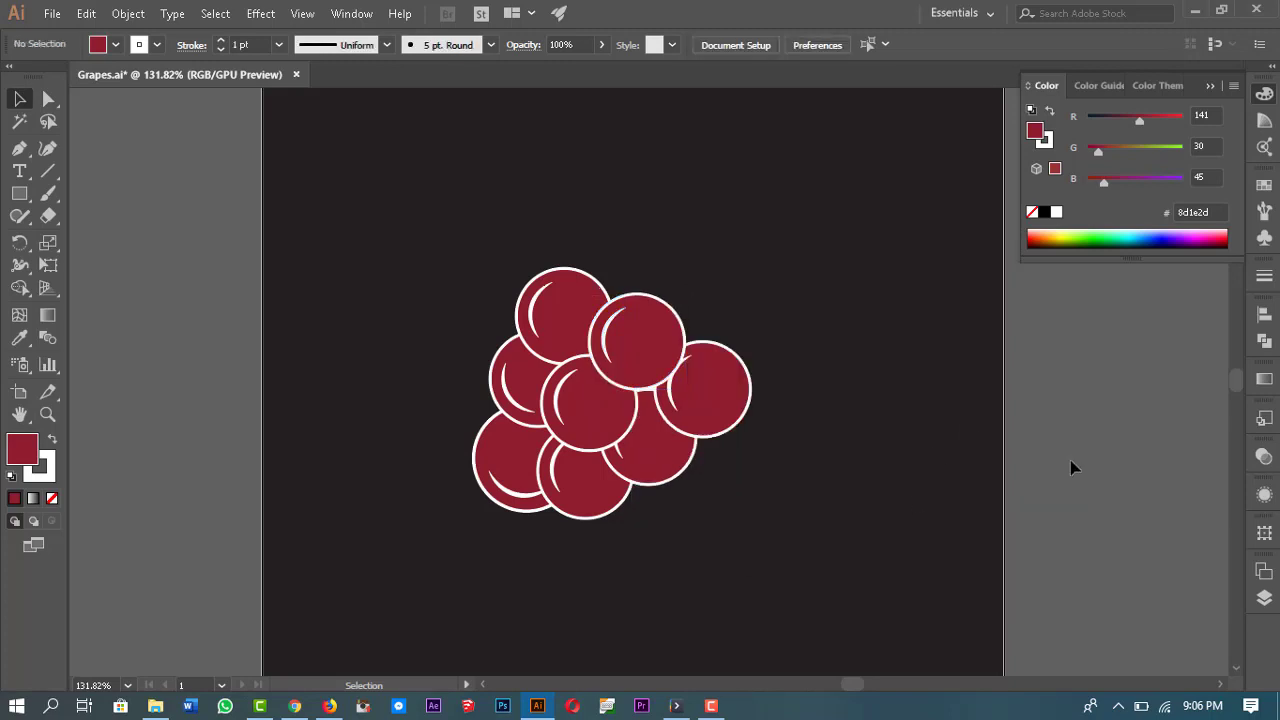
Step: Place the centre grape behind the surrounding grapes but in front of the black background
right_click(589, 416)
mouse_move(766, 588)
left_click(855, 653)
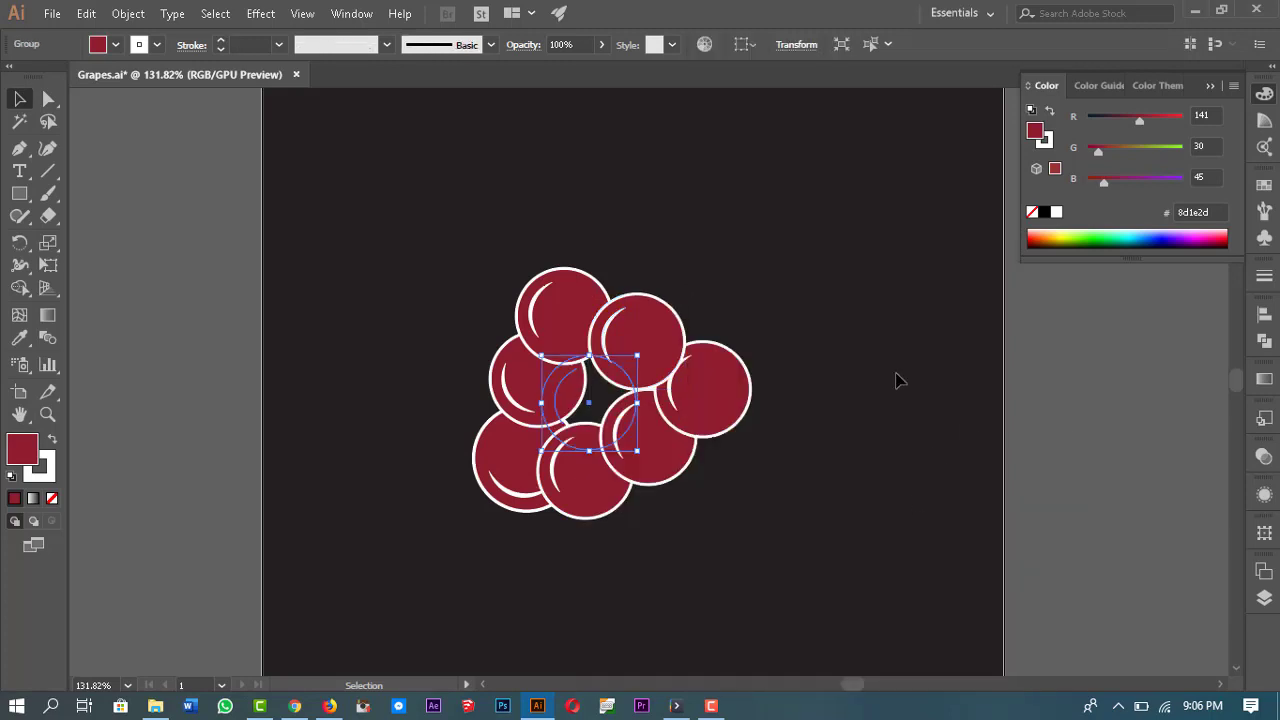
left_click(823, 509)
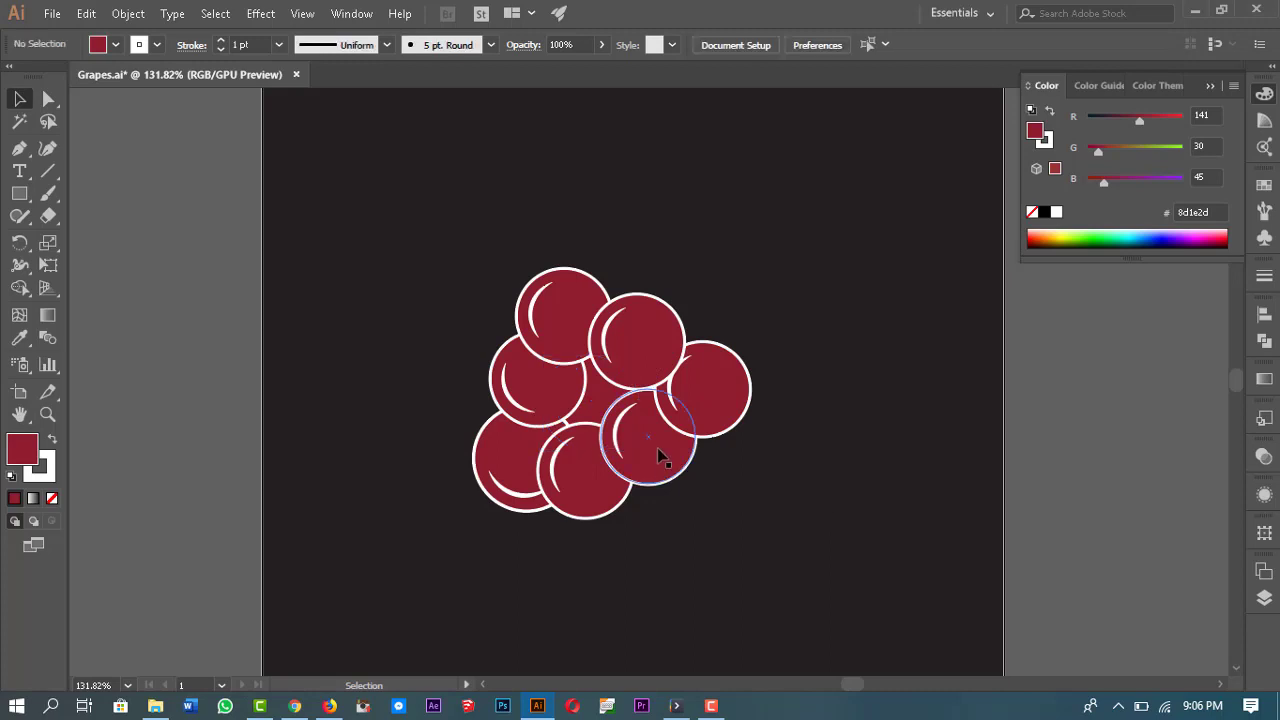
Step: Shift the two lowest grapes on the cluster's left side slightly downward to spread them out
left_click(512, 490)
left_click_drag(497, 478, 490, 496)
left_click_drag(542, 399, 540, 406)
left_click(634, 551)
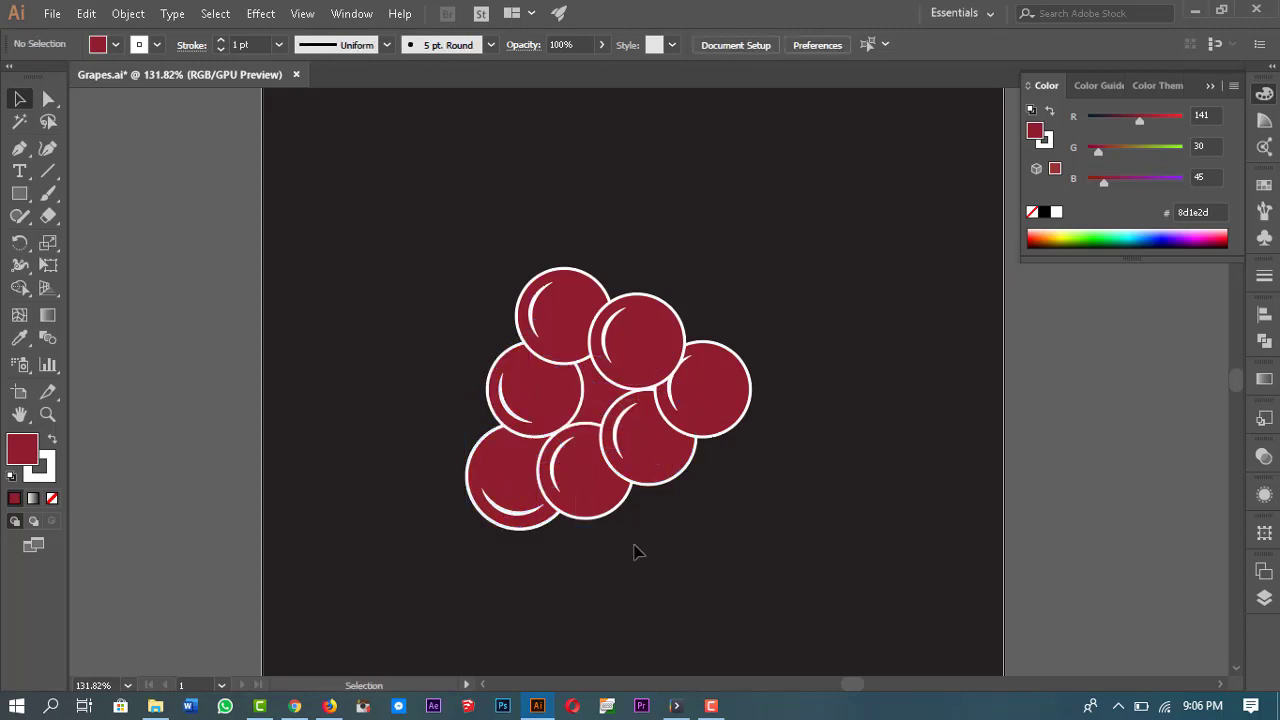
Step: Send the lower-right grape behind its neighbours and bring the centre grape in front of the left grape
left_click(651, 451)
left_click(845, 510)
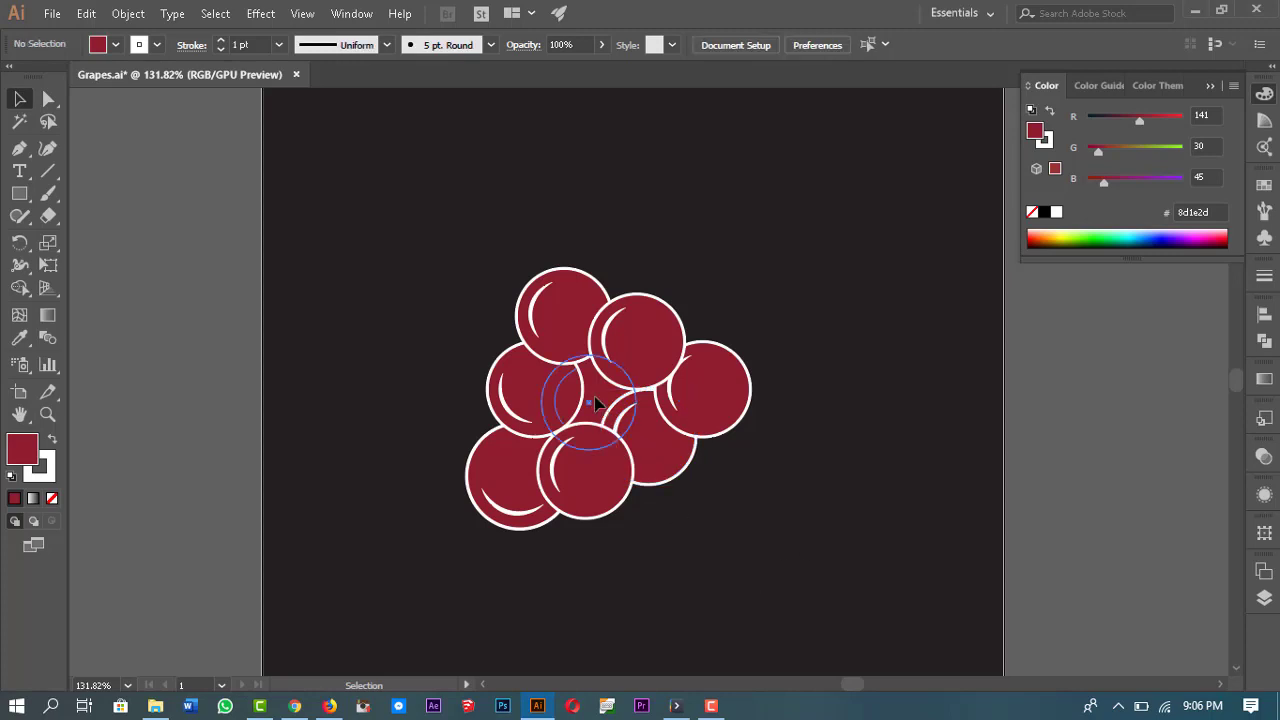
left_click(596, 404)
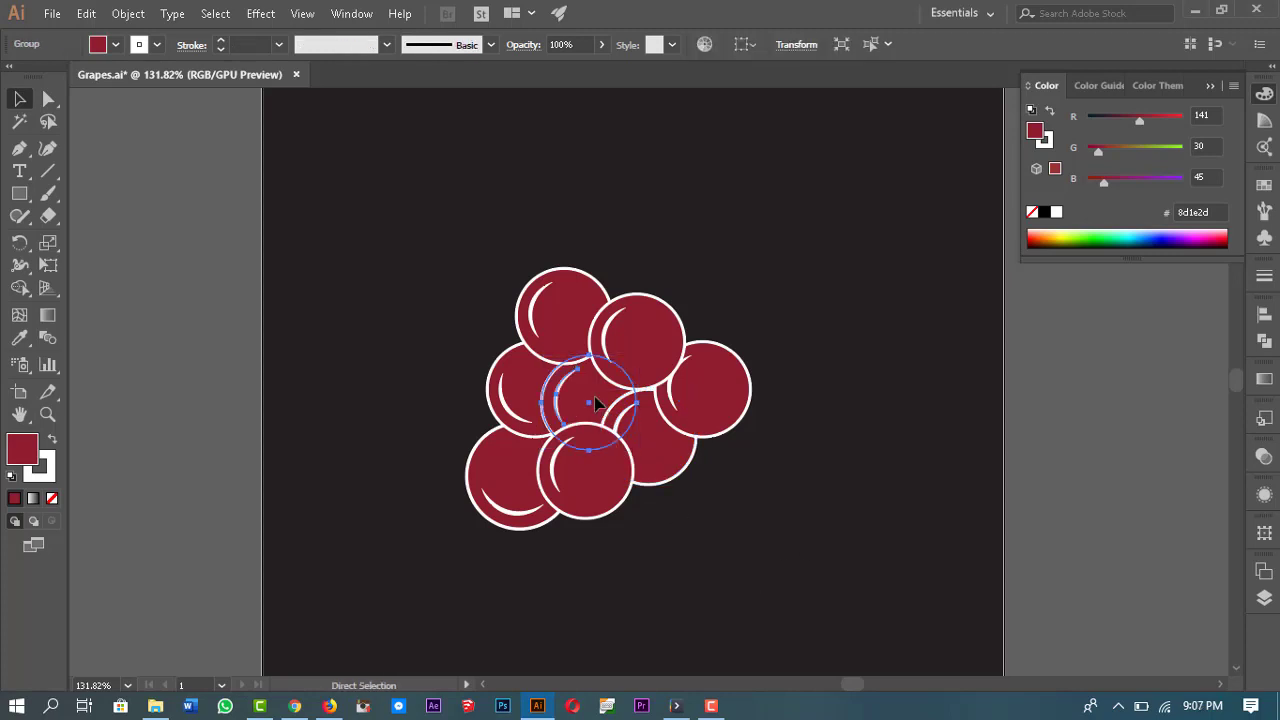
left_click(846, 571)
Step: Stack the lower-right grape in front of the bottom and centre grapes but behind the rightmost grape
mouse_move(885, 457)
left_mouse_down()
mouse_move(888, 489)
mouse_move(870, 477)
left_mouse_up()
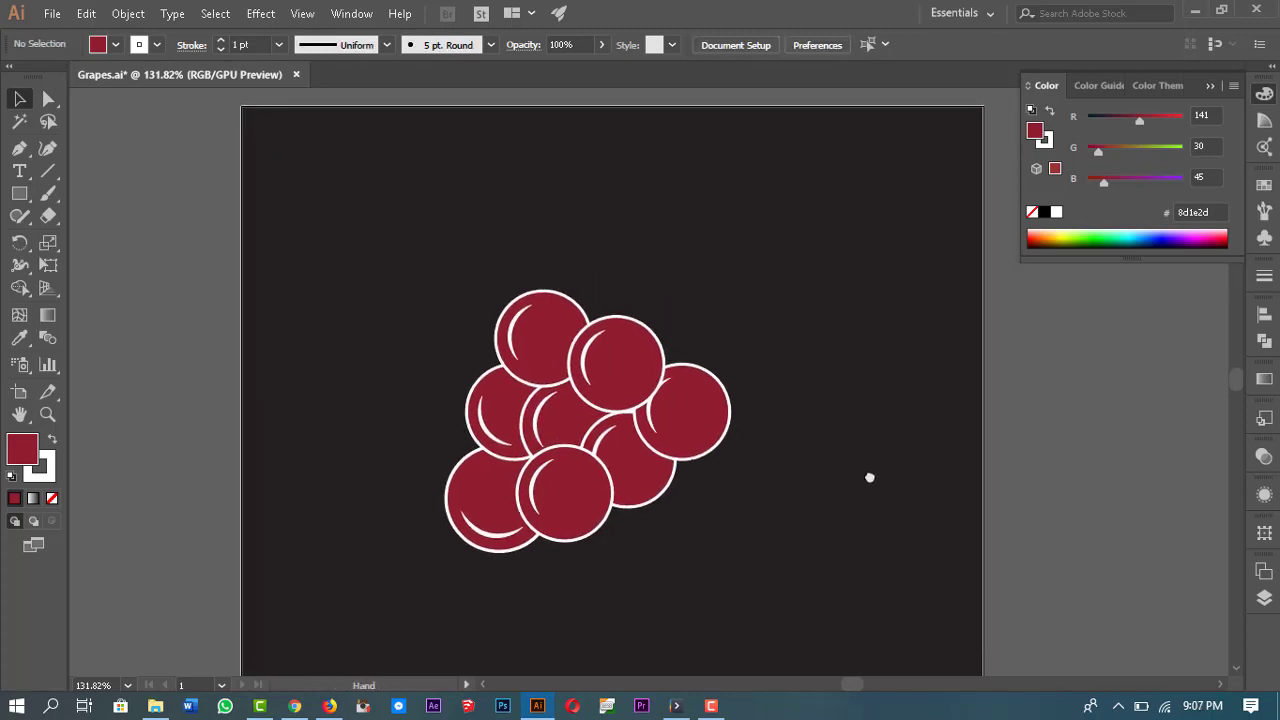
left_click_drag(906, 421, 900, 496)
left_click(640, 455)
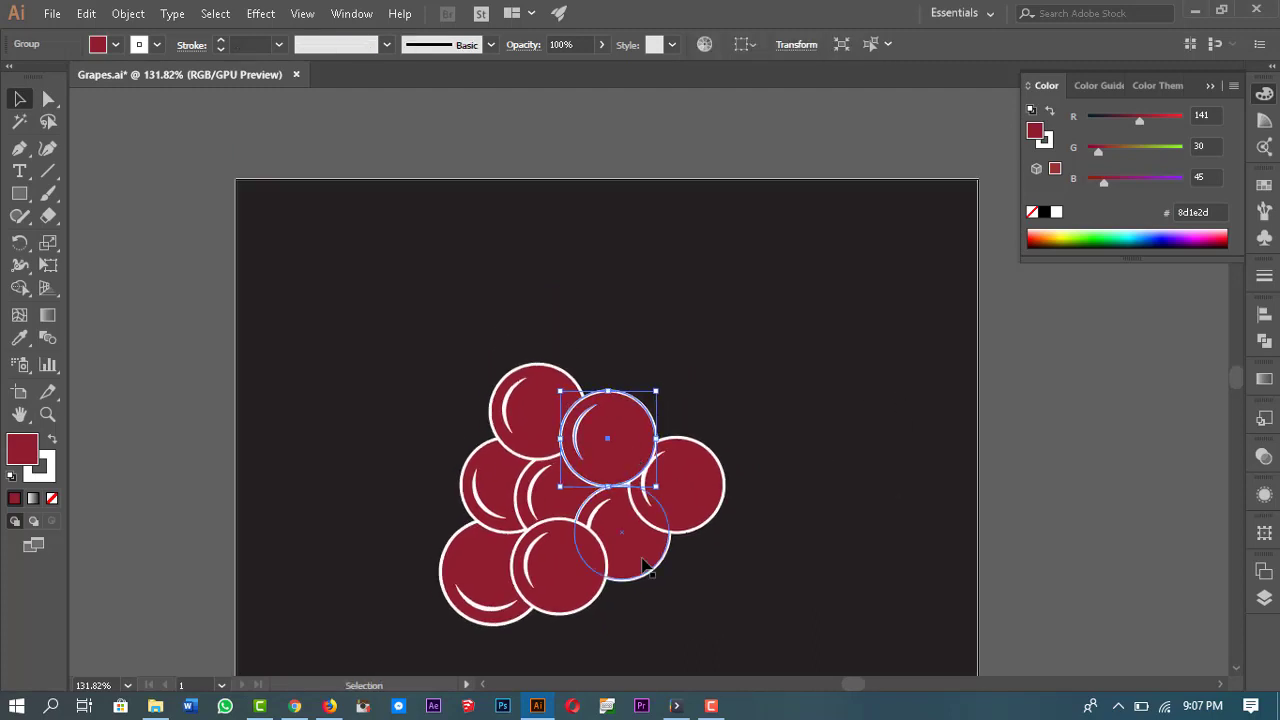
left_click_drag(640, 463, 645, 560)
key("a")
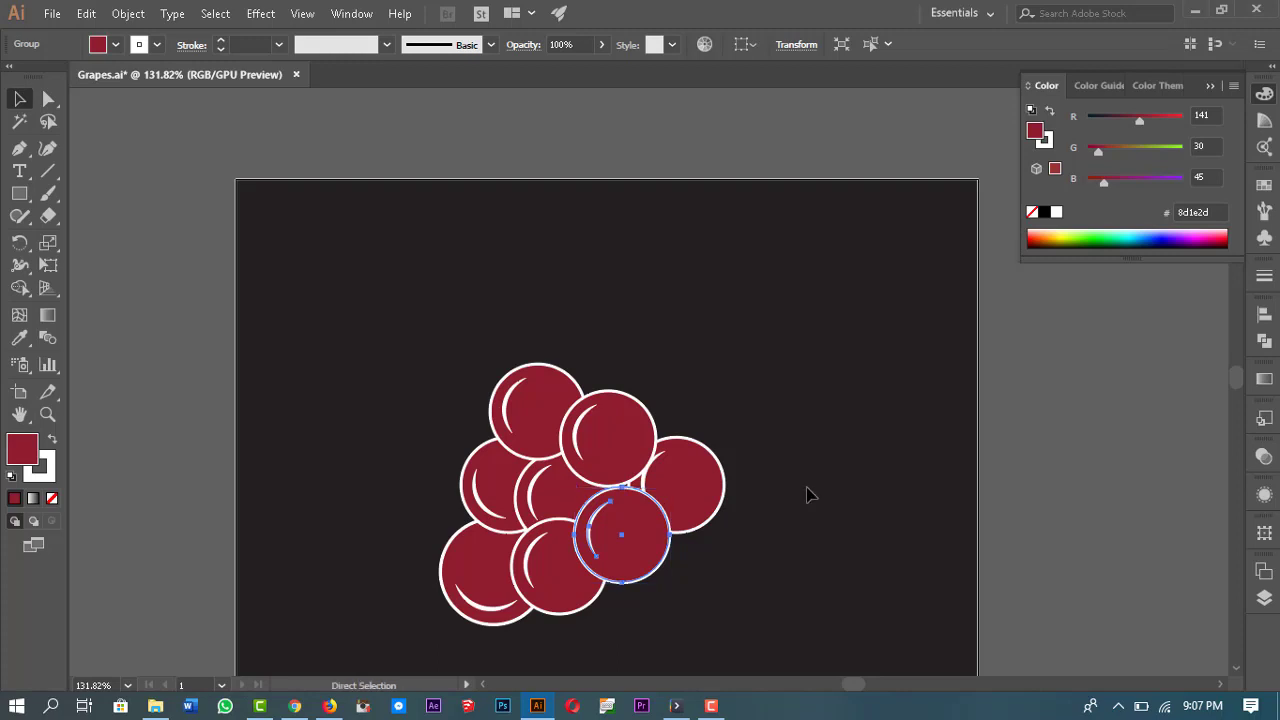
key("ctrl+[")
left_click(810, 495)
Step: Rotate the bottom-middle, lower-right and rightmost grapes so their highlights face different directions
left_click_drag(644, 558, 681, 507)
left_click(612, 530)
left_click_drag(651, 570, 707, 439)
left_click_drag(717, 542, 695, 586)
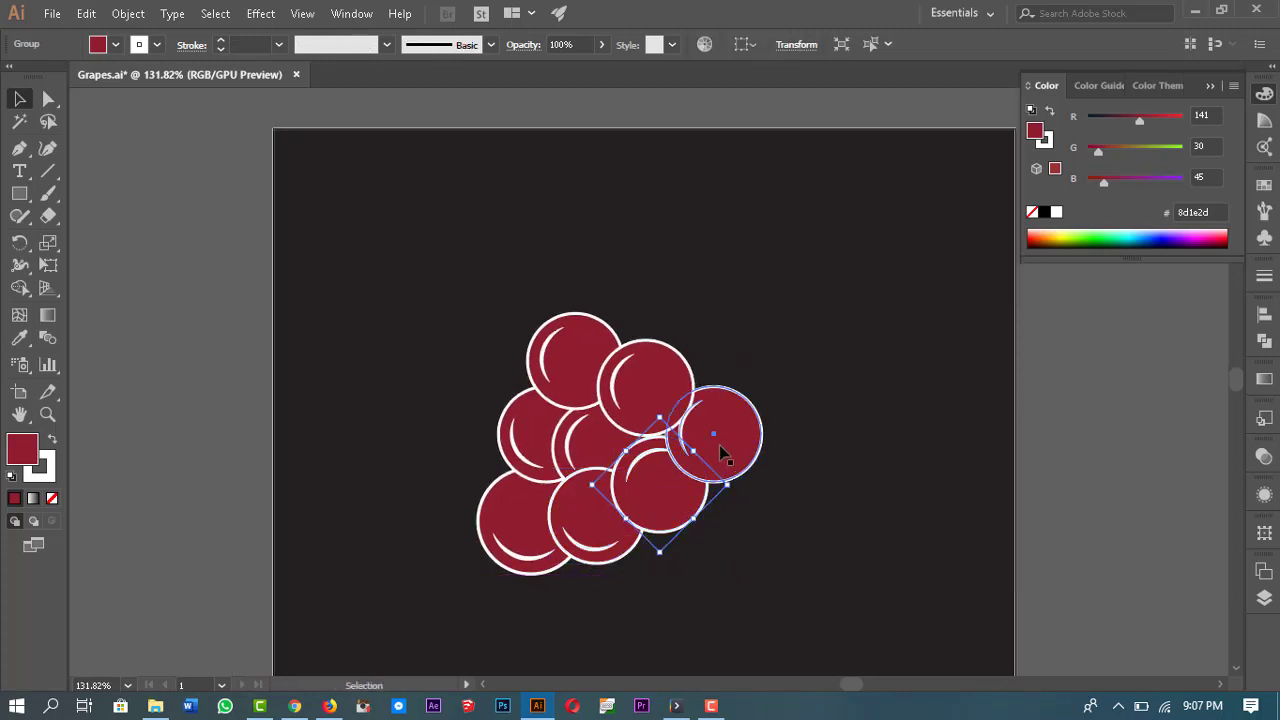
left_click(721, 452)
left_click_drag(767, 489, 613, 296)
left_click(917, 492)
left_click_drag(886, 542, 845, 533)
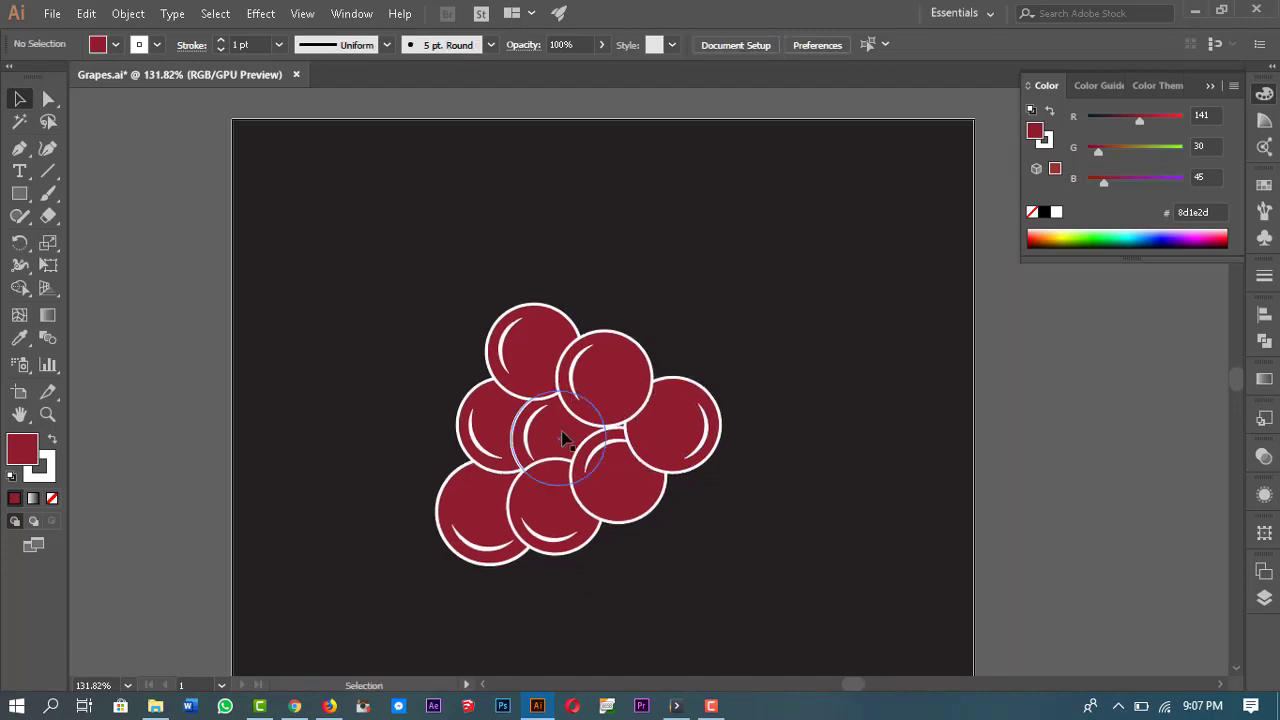
Step: Rotate the centre grape slightly counter-clockwise to vary its highlight
left_click(563, 440)
left_click_drag(613, 492, 637, 439)
left_click(922, 495)
left_click_drag(928, 497, 909, 519)
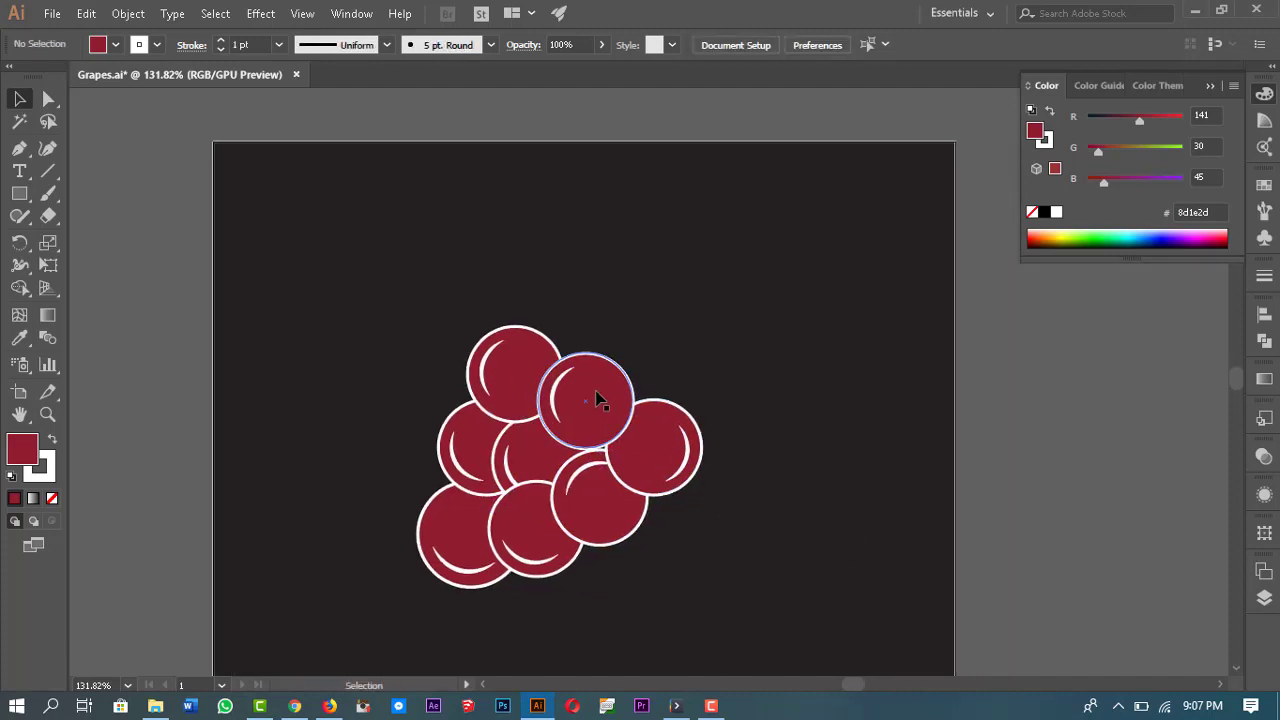
Step: Rotate the upper-middle grape so that its highlight faces the bottom
left_click(597, 401)
left_click_drag(641, 454, 772, 243)
left_click(894, 480)
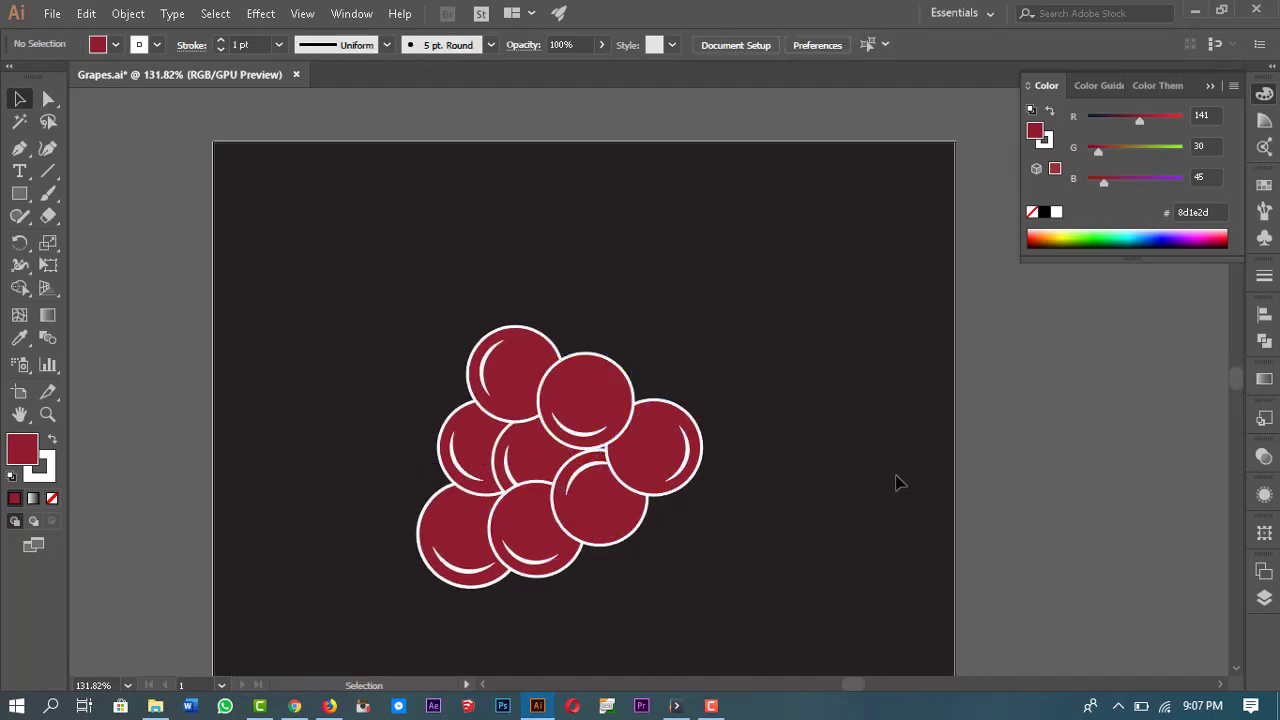
Step: Draw a closed, curved teardrop stem above and to the right of the grapes with the Pen tool, its pointed end towards the bunch
mouse_move(848, 482)
left_mouse_down()
mouse_move(874, 497)
mouse_move(836, 492)
left_mouse_up()
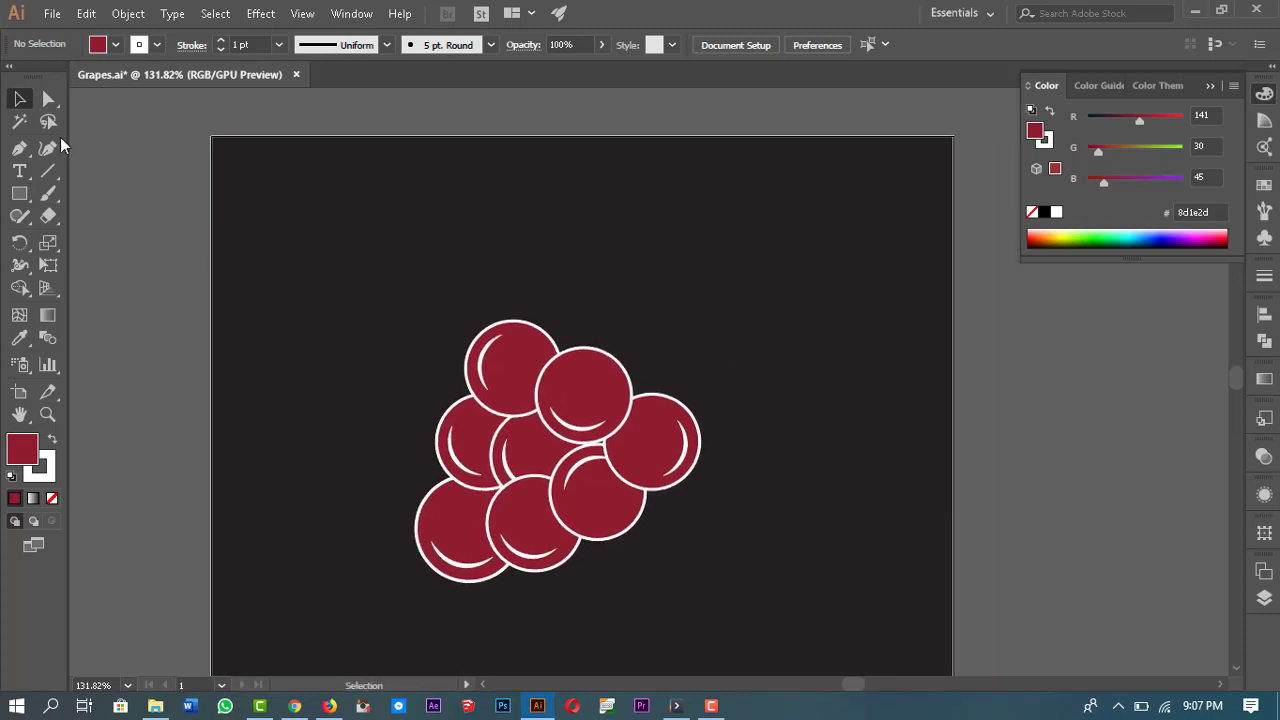
left_click(623, 314)
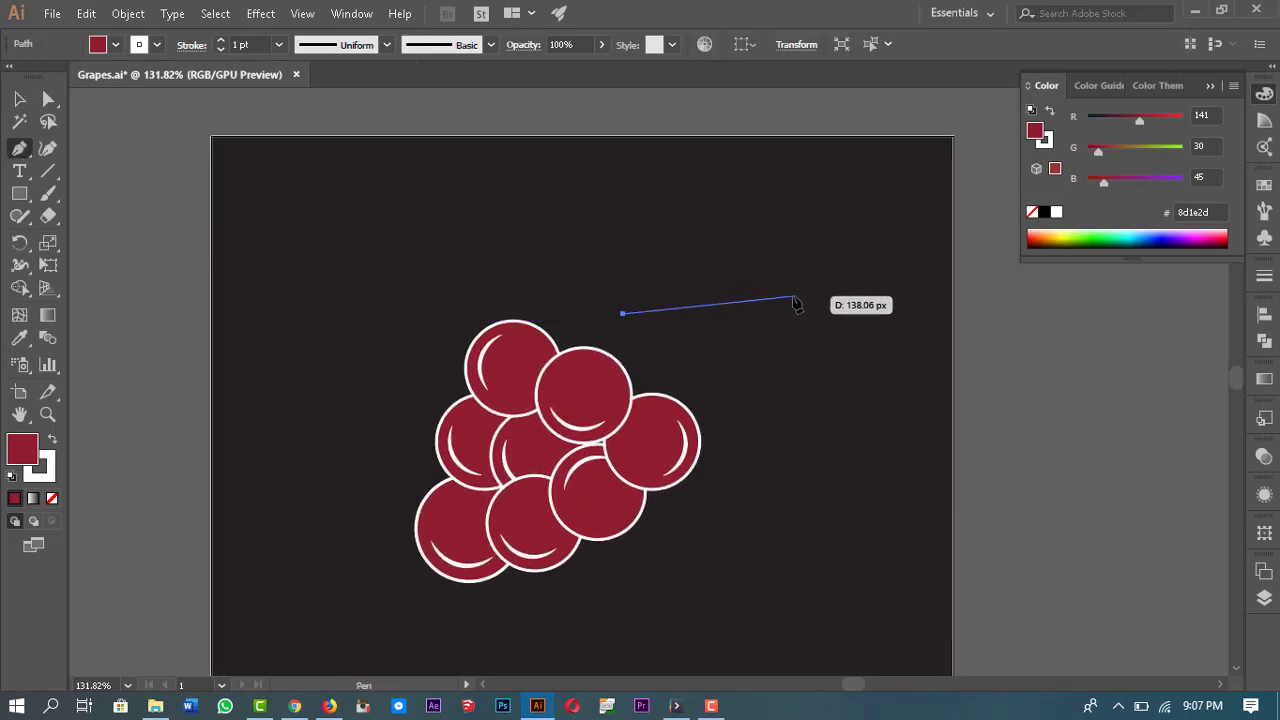
left_click_drag(792, 296, 884, 341)
left_click_drag(623, 314, 677, 313)
left_click_drag(903, 473, 898, 508)
key("v")
Step: Rotate the stem slightly counter-clockwise and adjust the curve at the anchor point on its lower edge
left_click_drag(766, 380, 781, 402)
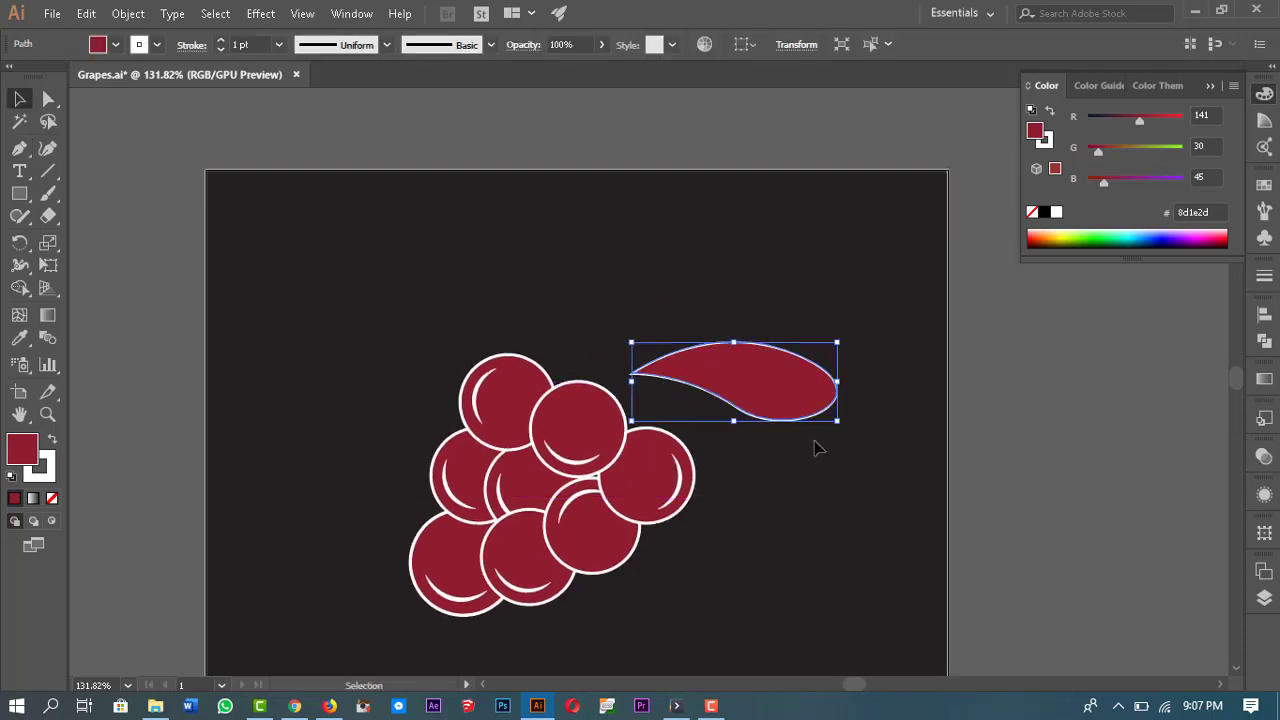
left_click_drag(845, 430, 744, 353)
left_click(866, 449)
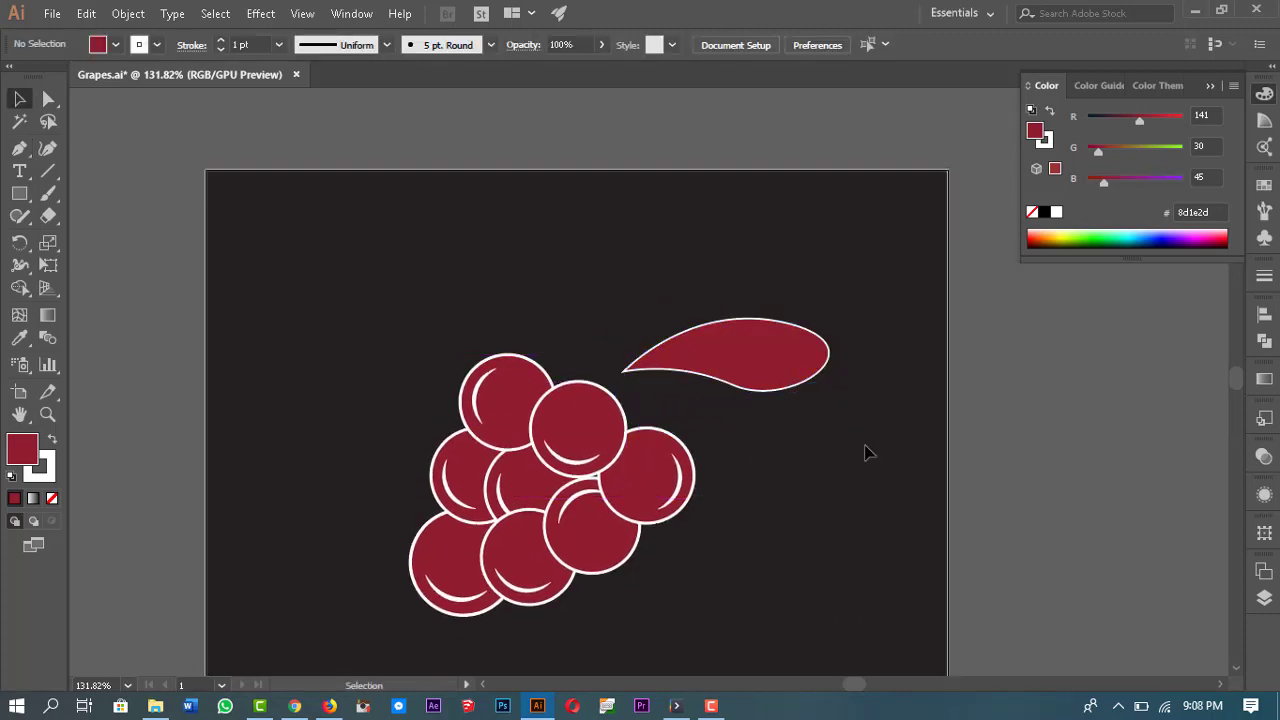
key("a")
left_click(736, 386)
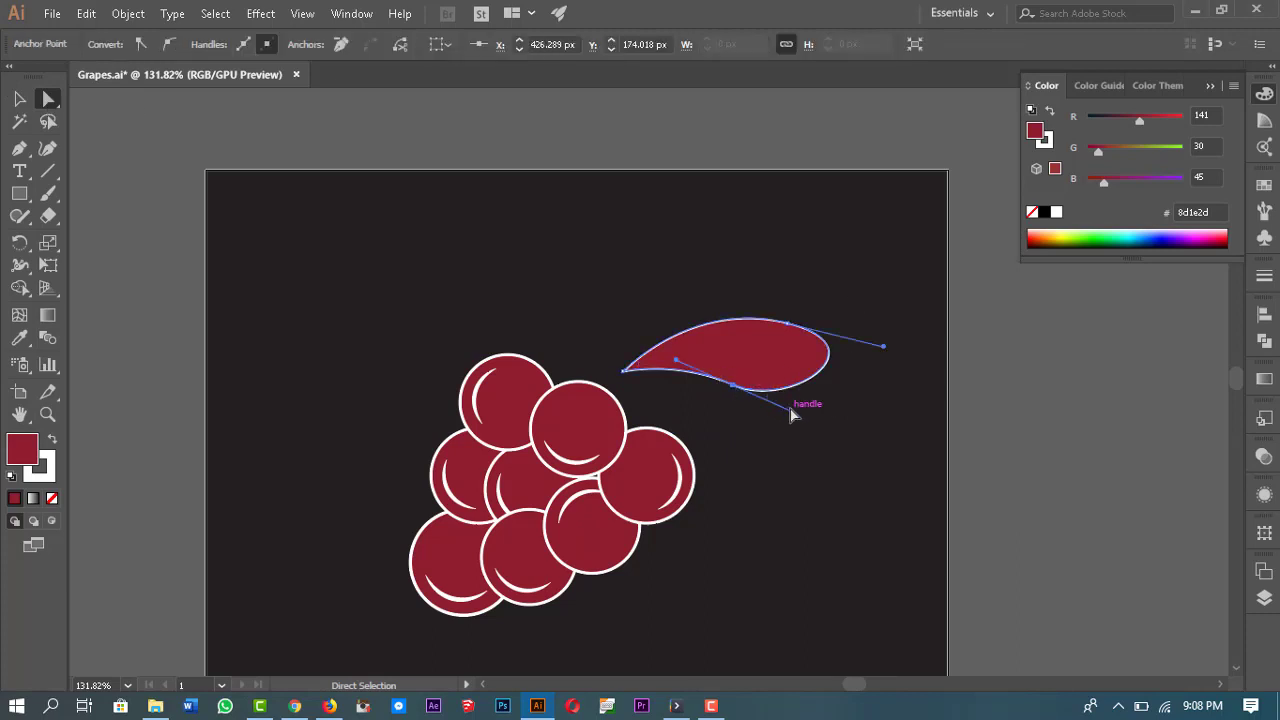
Step: Fill the stem with the brown swatch #8b5e3c
left_click(776, 389)
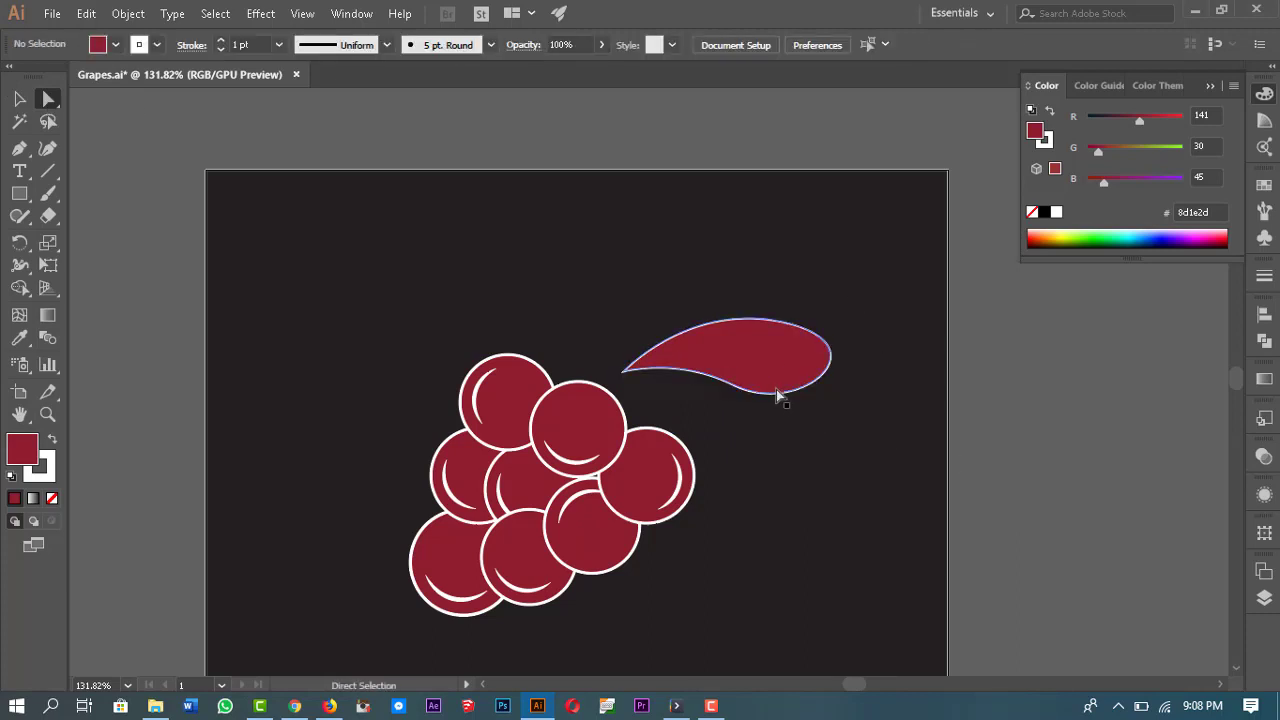
left_click(115, 44)
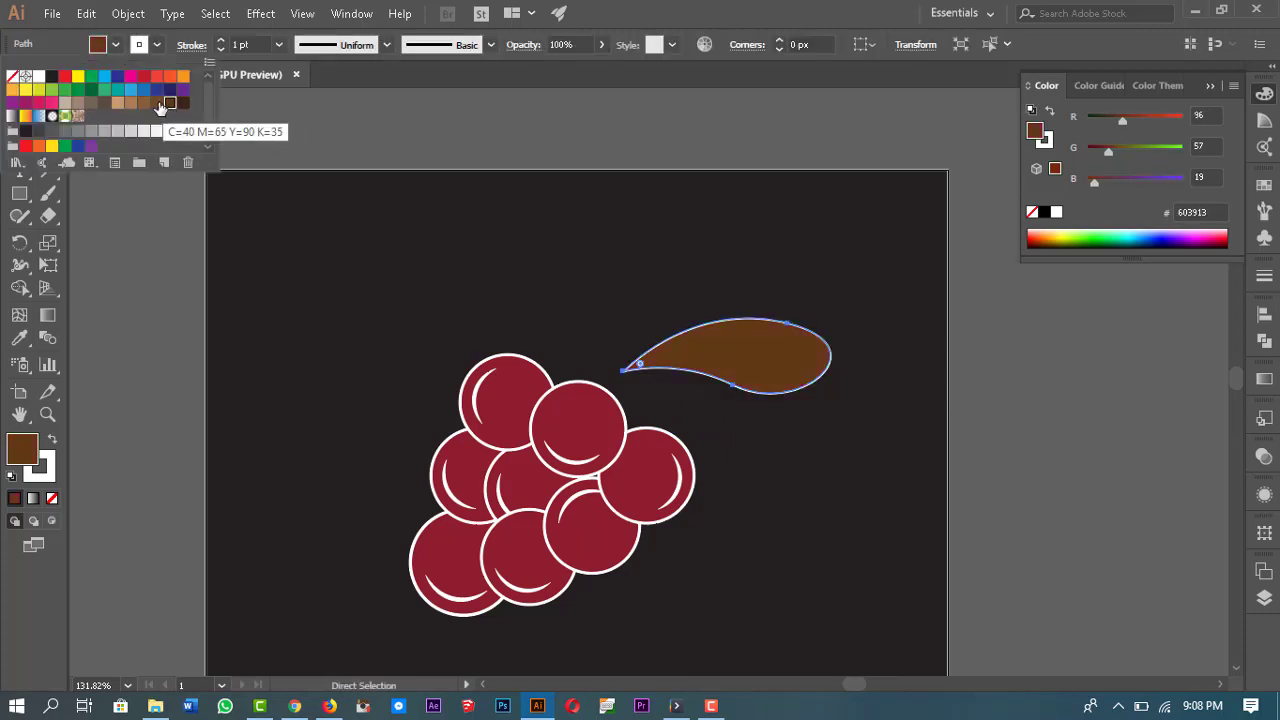
left_click(157, 104)
left_click(145, 104)
left_click(1030, 361)
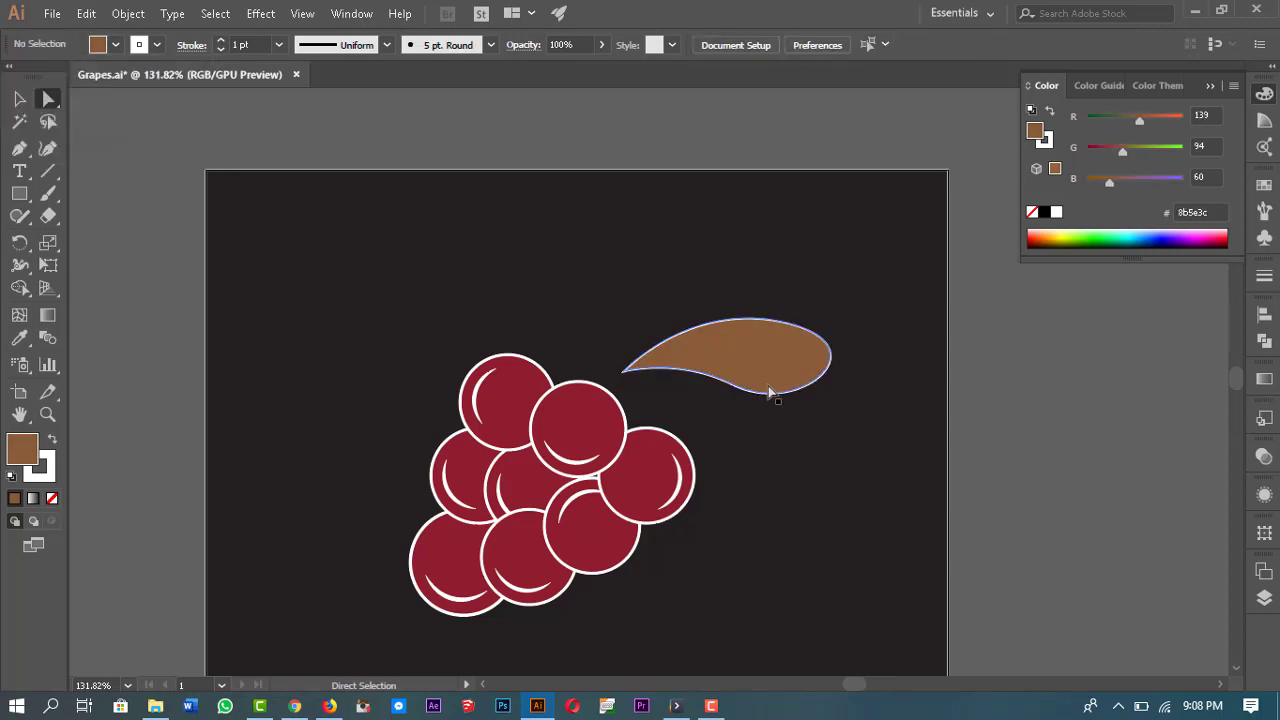
Step: Set the stroke to none and draw a closed brown Pen shape over the lower part of the stem, extending below it
left_click(157, 44)
left_click(14, 84)
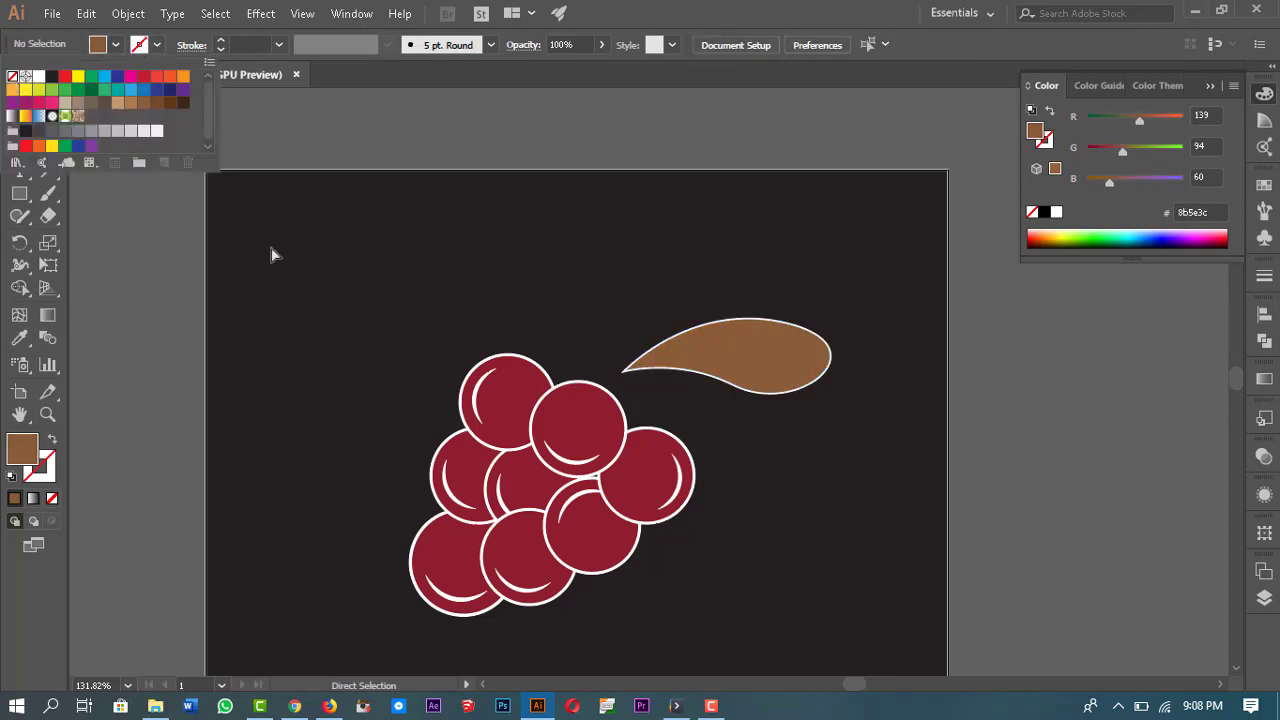
left_click(623, 371)
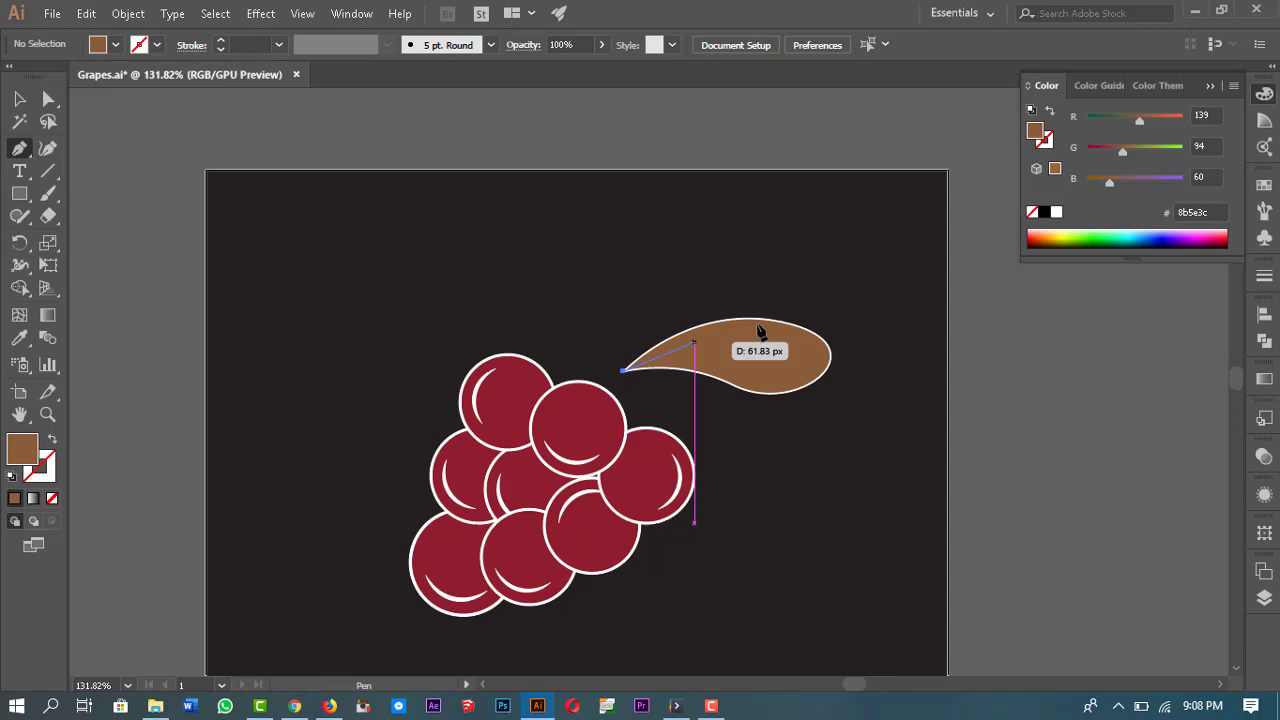
left_click_drag(818, 378, 892, 434)
left_click(820, 382)
left_click(818, 440)
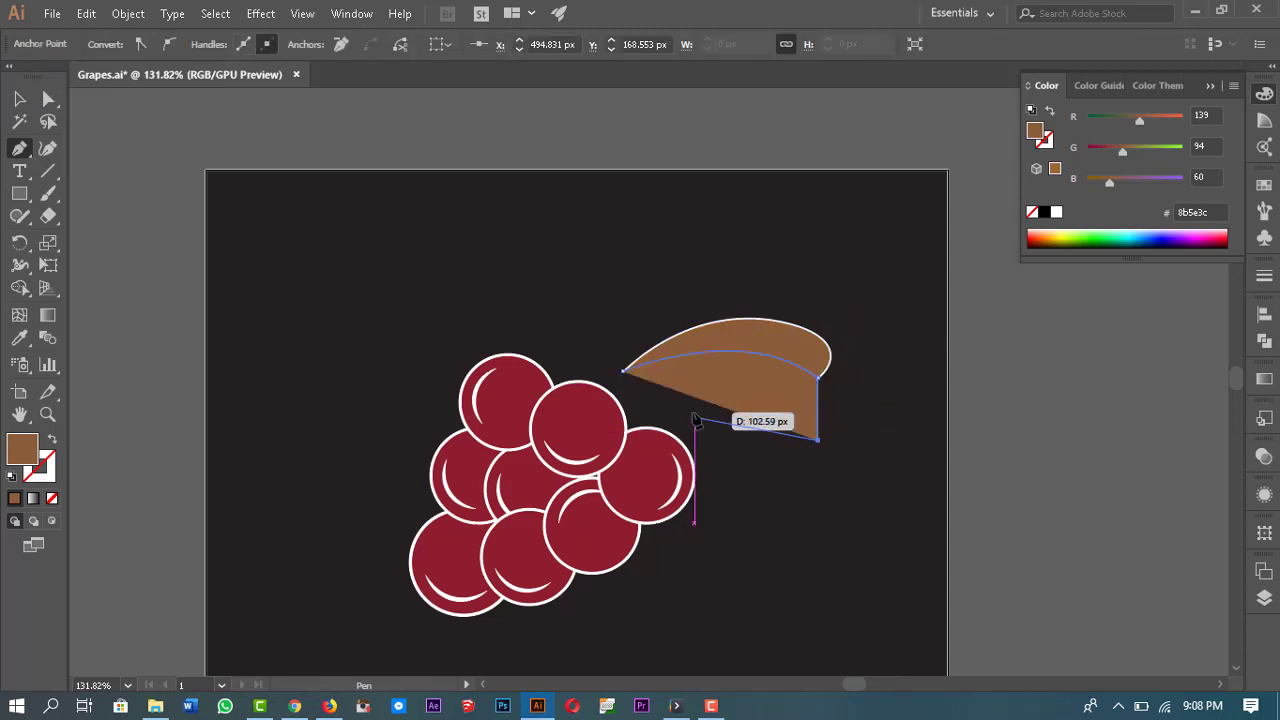
left_click(623, 371)
Step: Remove the part of the overlapping shape outside the stem with the Shape Builder tool
key("v")
key("shift+m")
left_click(785, 413, "alt")
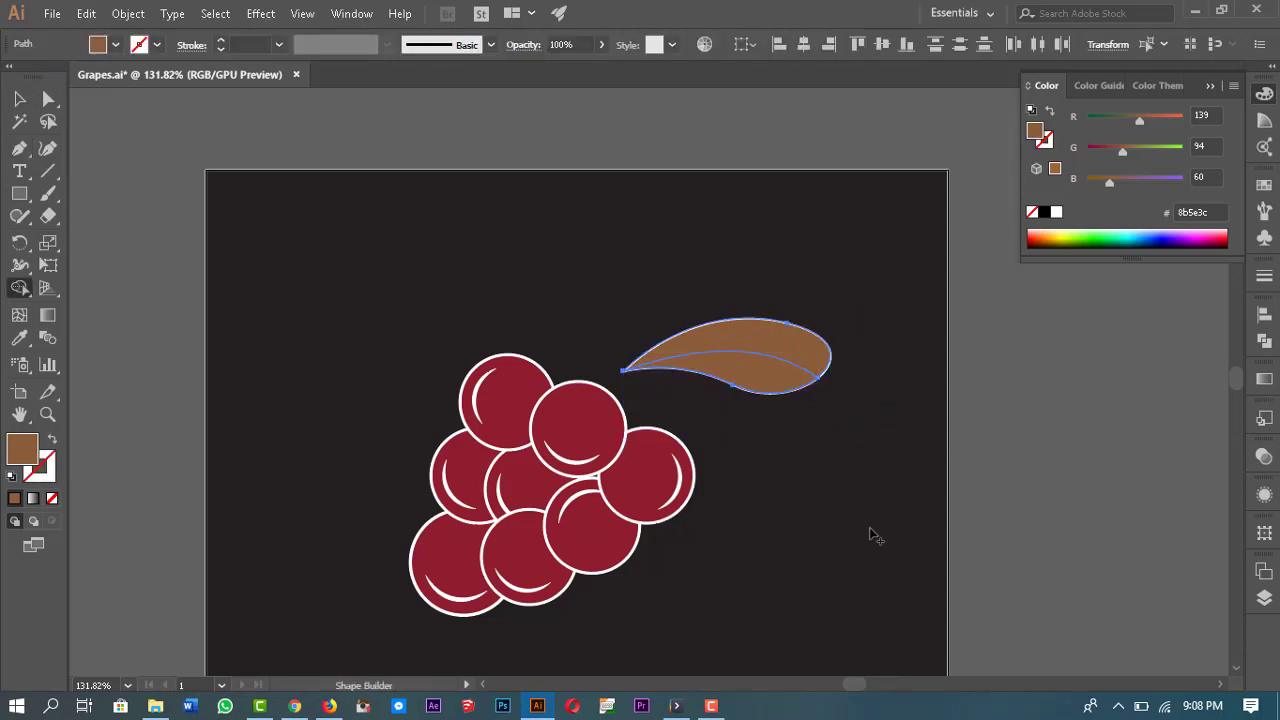
key("v")
left_click(1012, 422)
Step: Switch the colour sliders to CMYK and darken the stem's lower shading shape to 34% black
left_click(768, 388)
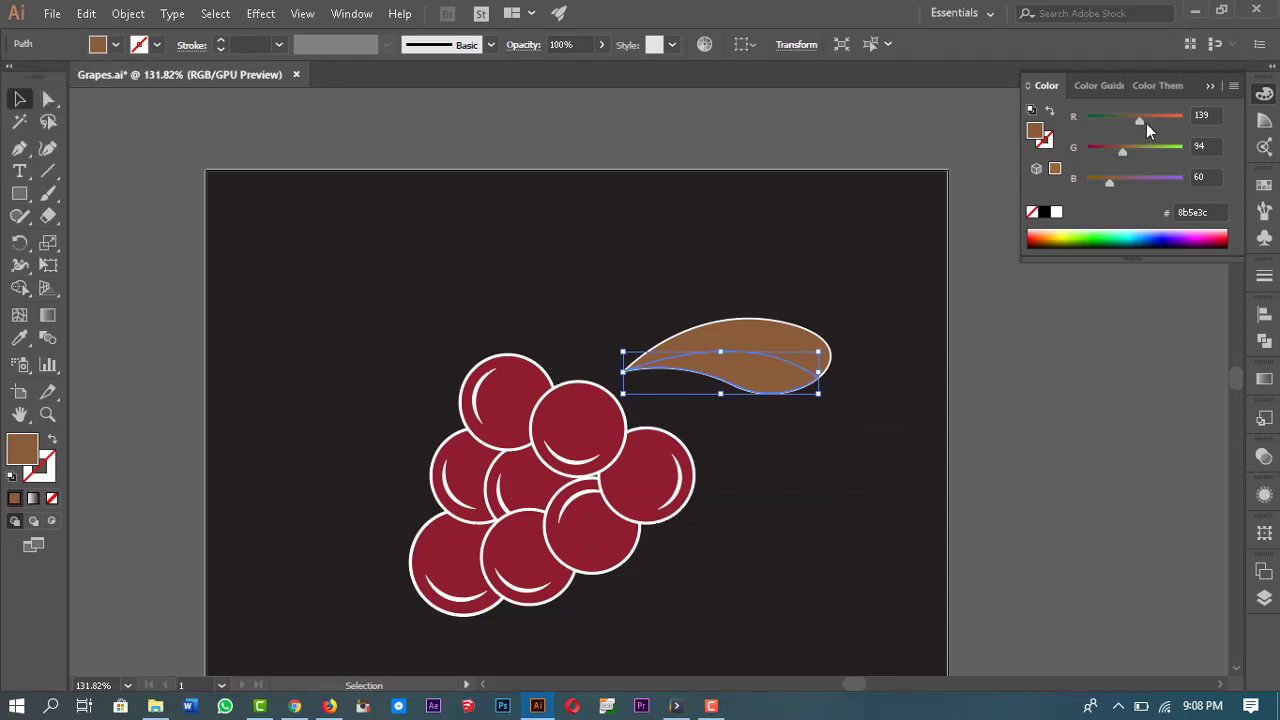
left_click(1233, 85)
left_click(1138, 175)
left_click_drag(1110, 190, 1119, 191)
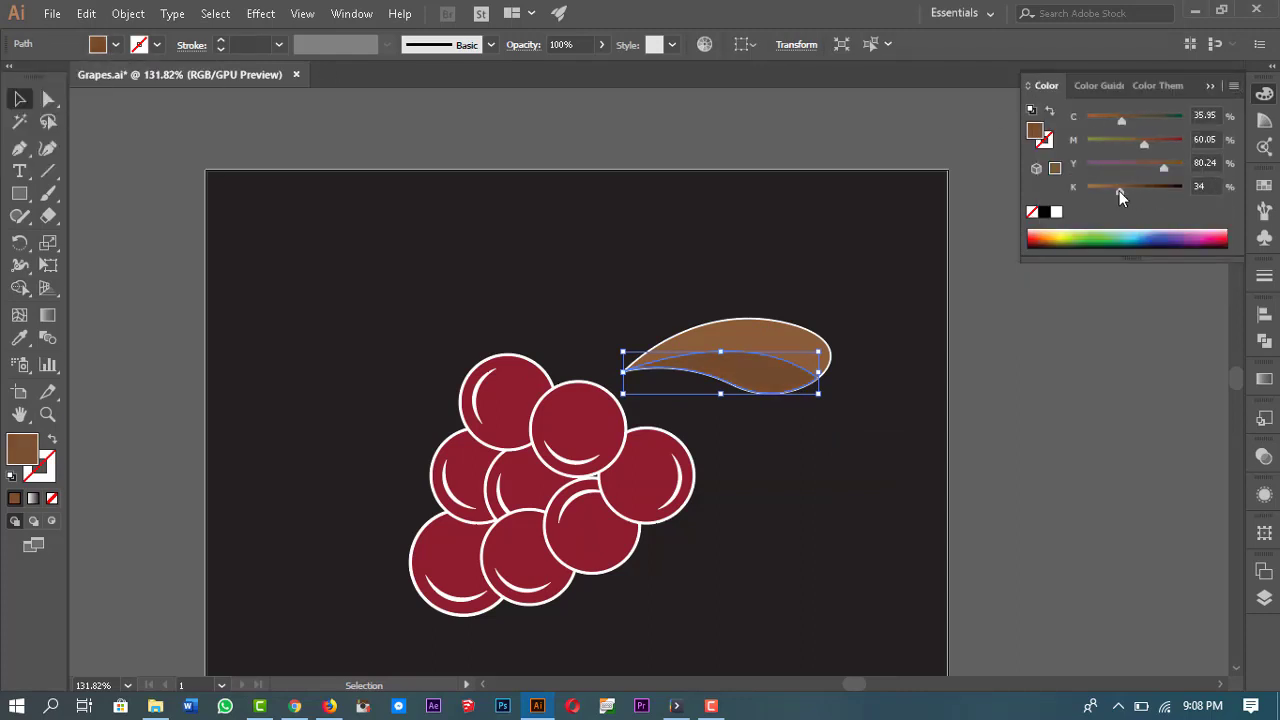
left_click(1005, 300)
Step: Try filling the stem's main shape with the darker brown swatch C=40 M=65 Y=90 K=35
left_click(803, 360)
left_click(116, 45)
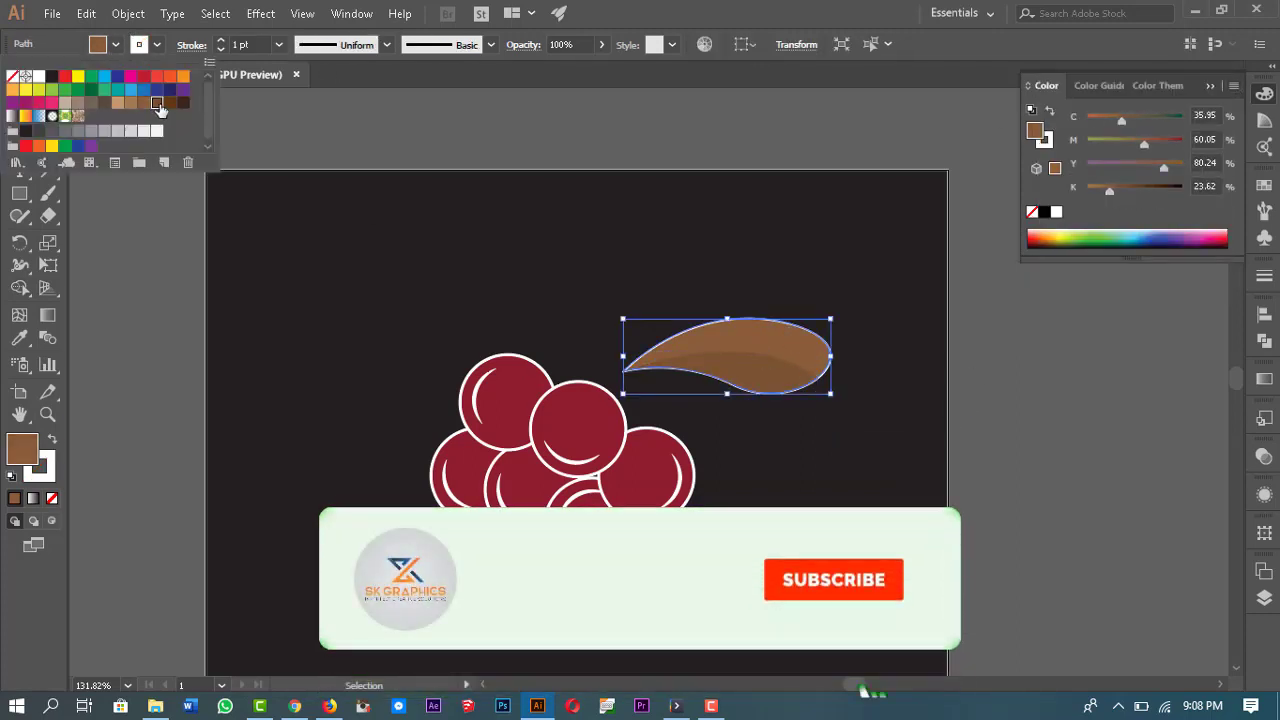
left_click(160, 105)
left_click(523, 307)
Step: Outline the stem with the brown swatch C=40 M=65 Y=90 K=35, adjust its weight, and darken the lower shading to about 37% black
left_click(157, 45)
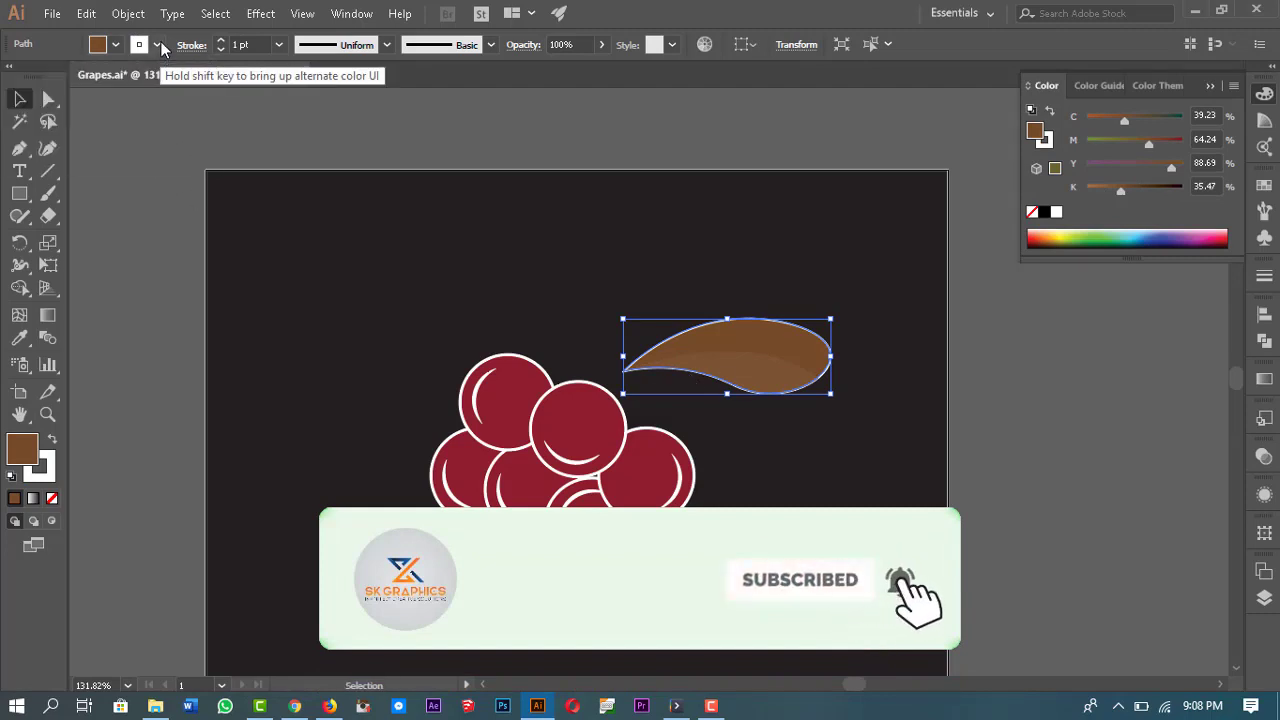
left_click(156, 104)
left_click(222, 45)
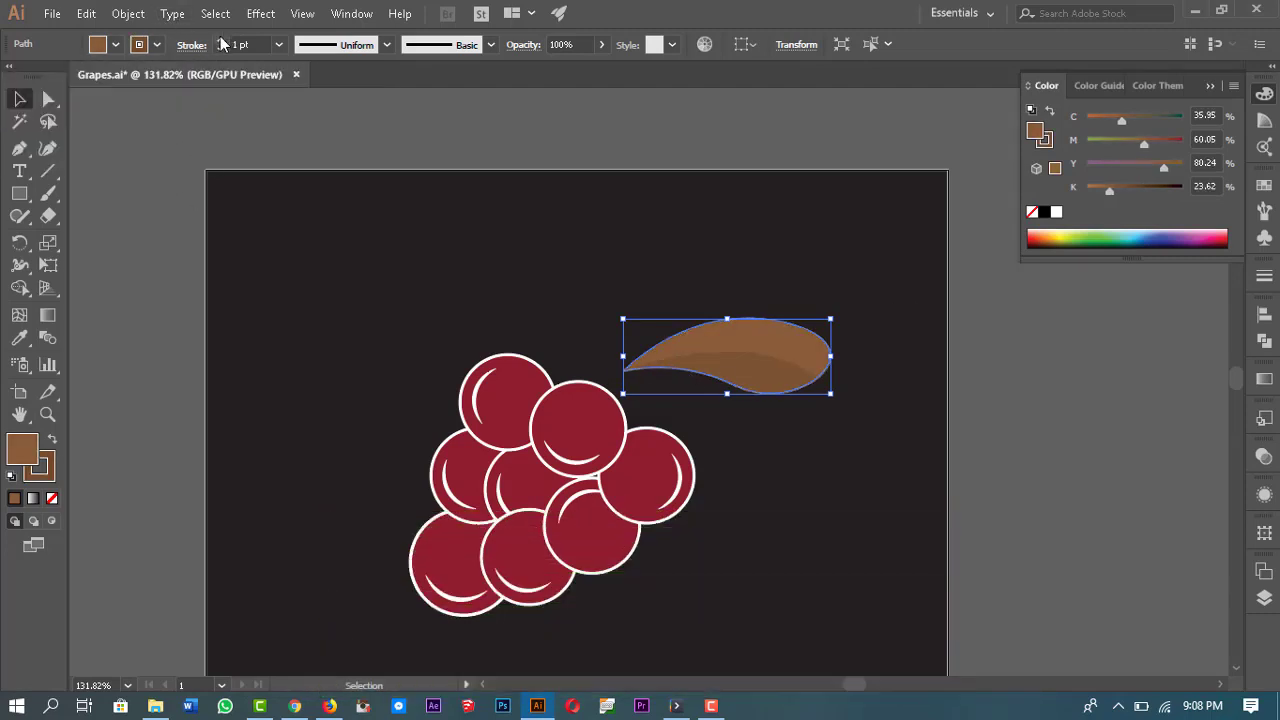
left_click(1020, 447)
left_click(730, 375)
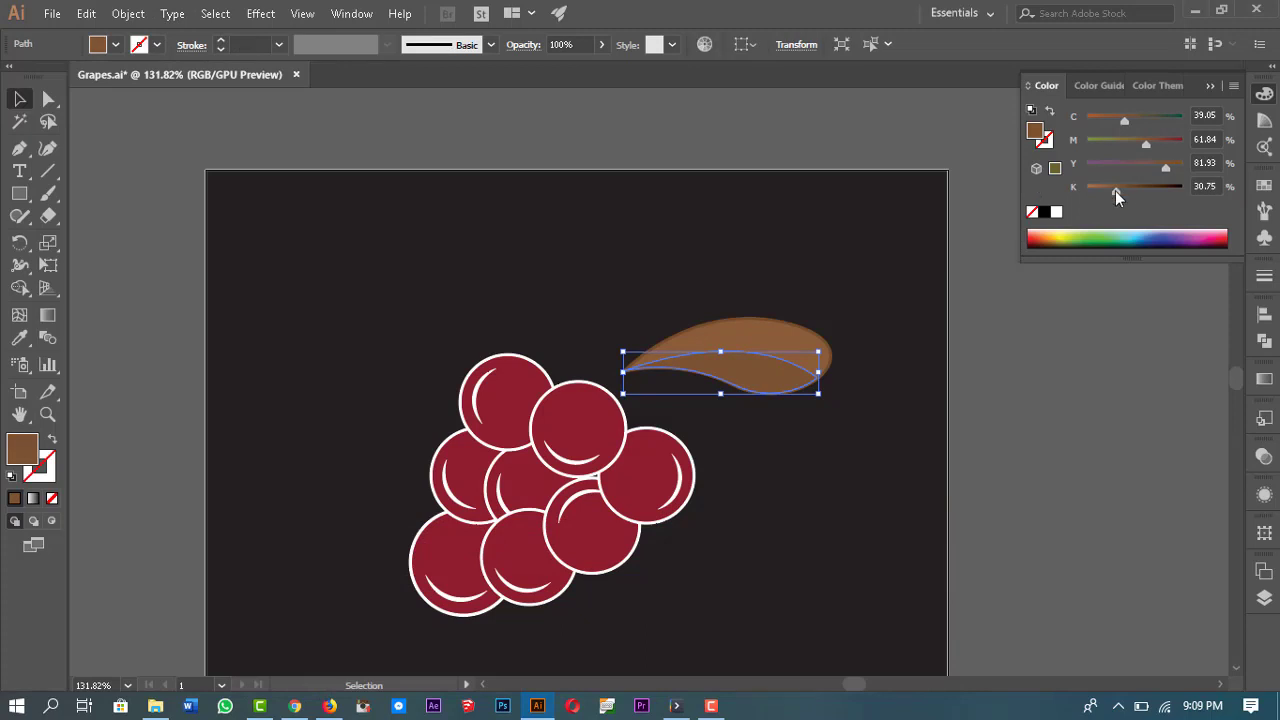
left_click(1014, 410)
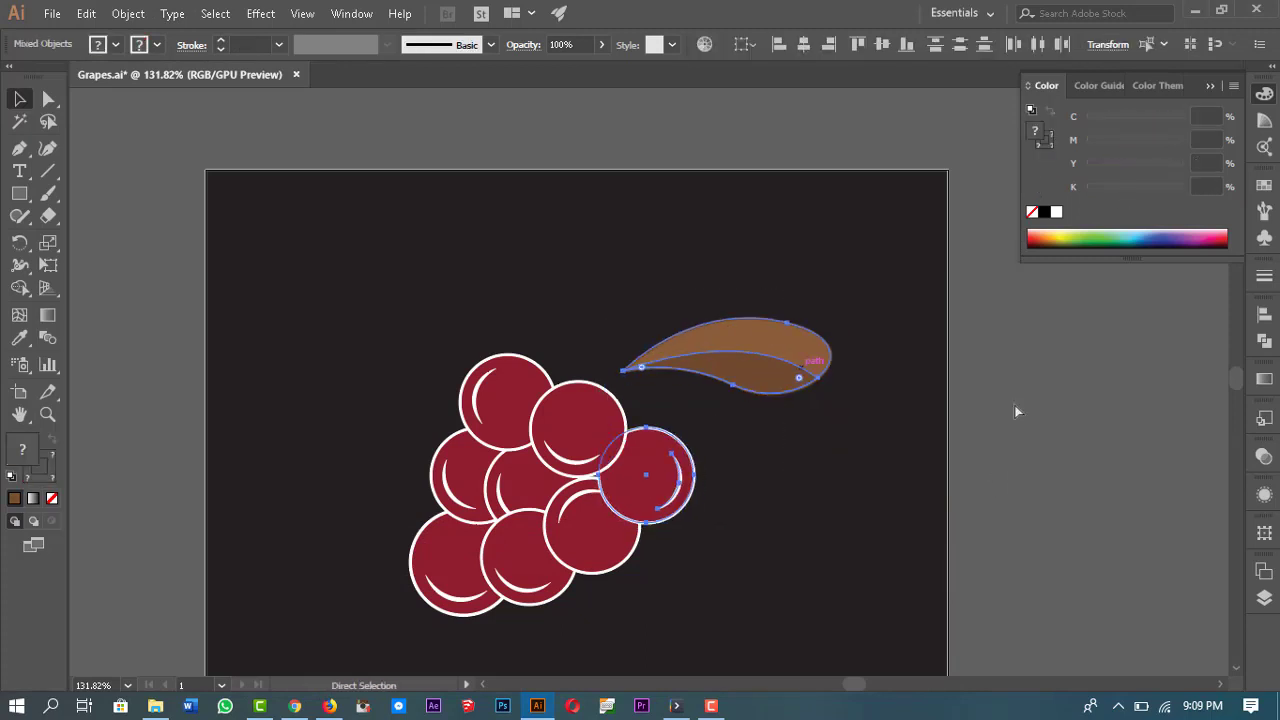
Step: Select both parts of the stem, nudge them down and rotate them slightly counter-clockwise
left_click_drag(1014, 405, 804, 348)
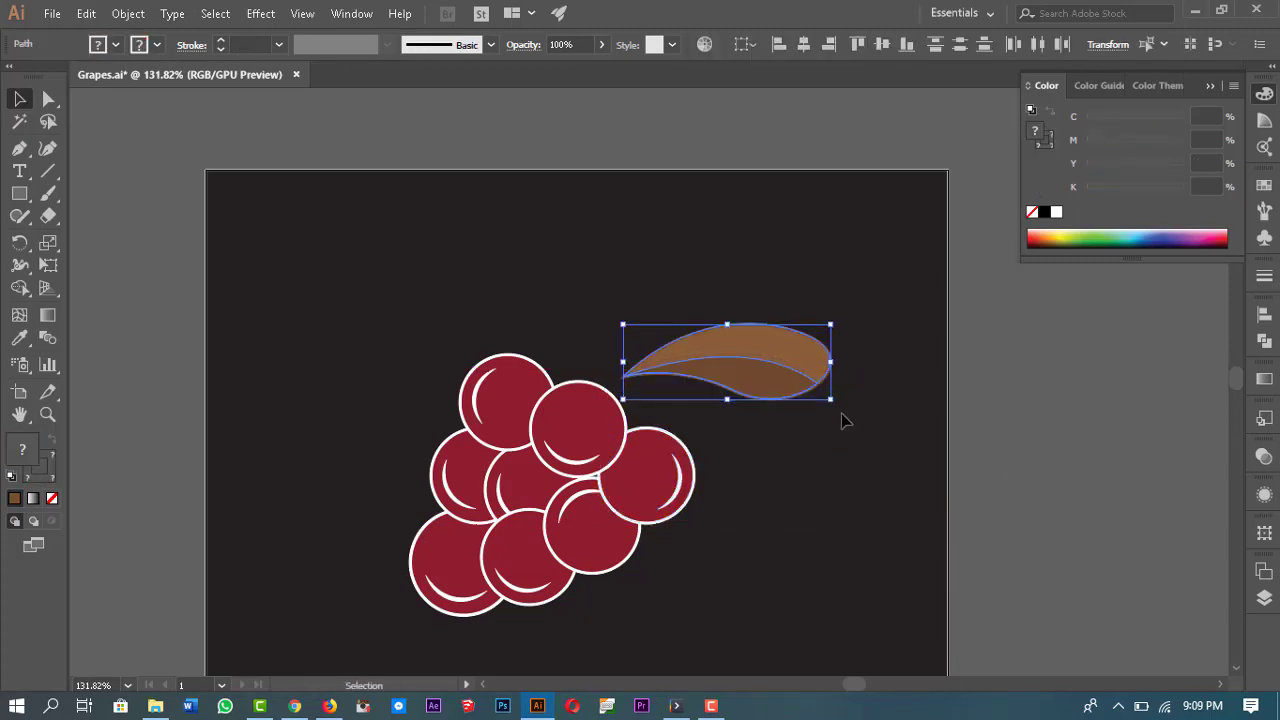
left_click_drag(841, 413, 843, 405)
left_click(1005, 425)
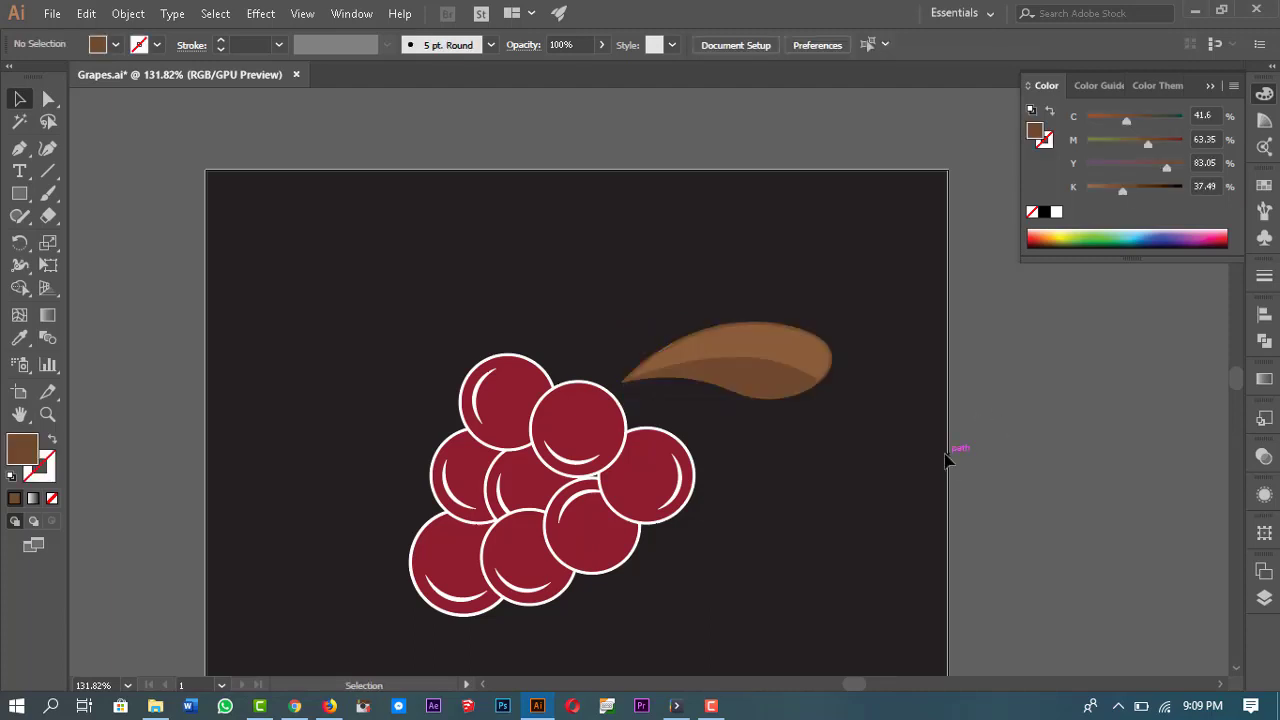
Step: Draw a closed, curved leaf with two lower points above the grapes and left of the stem with the Pen tool
left_click(19, 148)
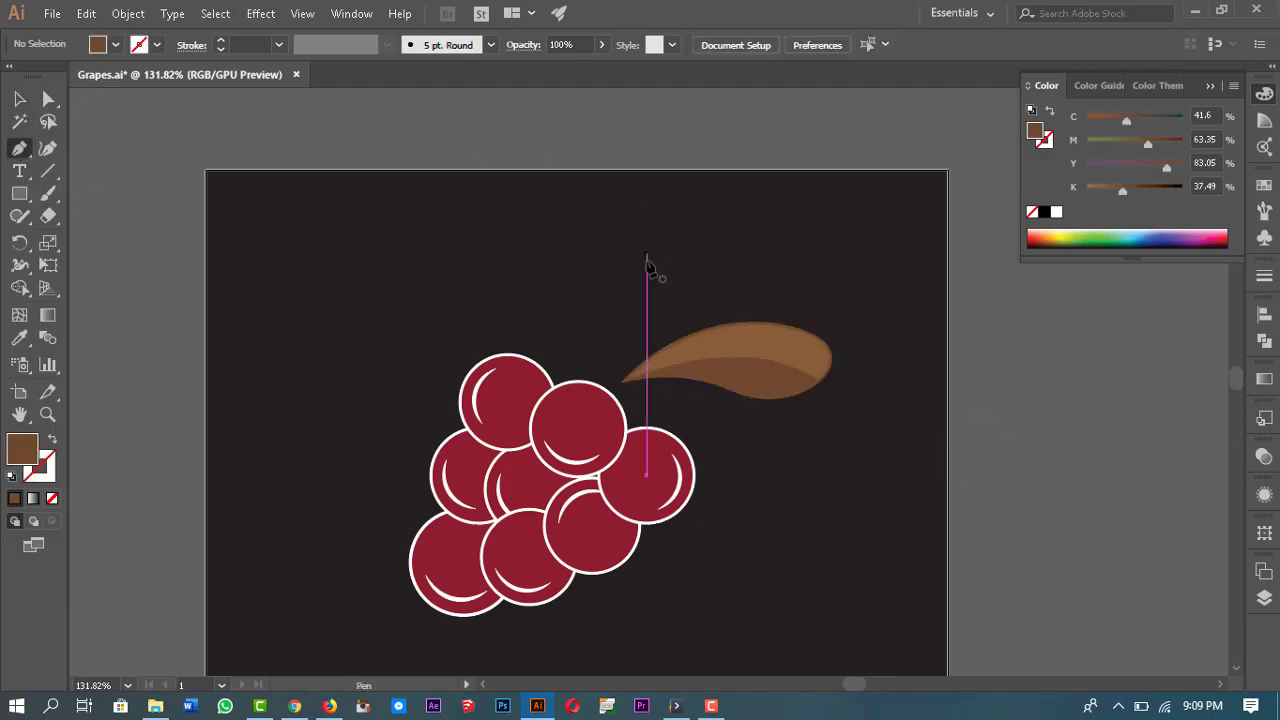
left_click(626, 340)
left_click_drag(647, 293, 650, 281)
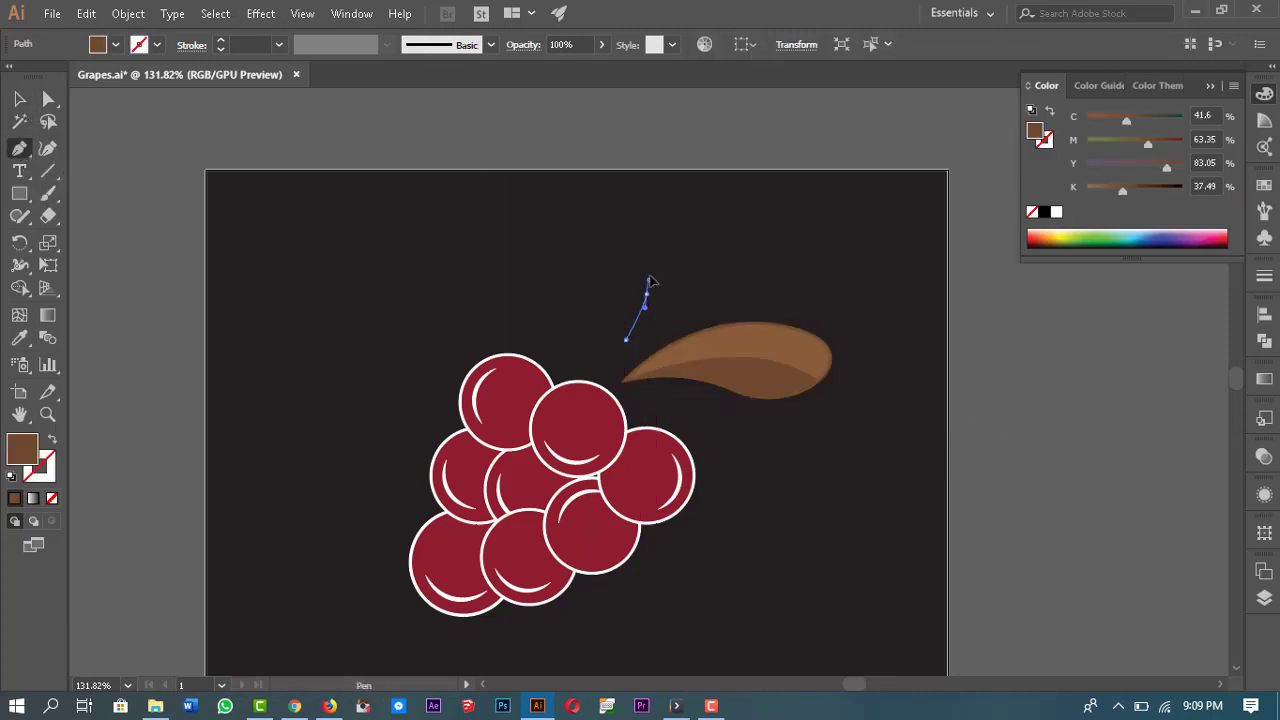
left_click_drag(644, 226, 609, 231)
key("ctrl+z")
left_click(639, 213)
left_click_drag(578, 276, 585, 348)
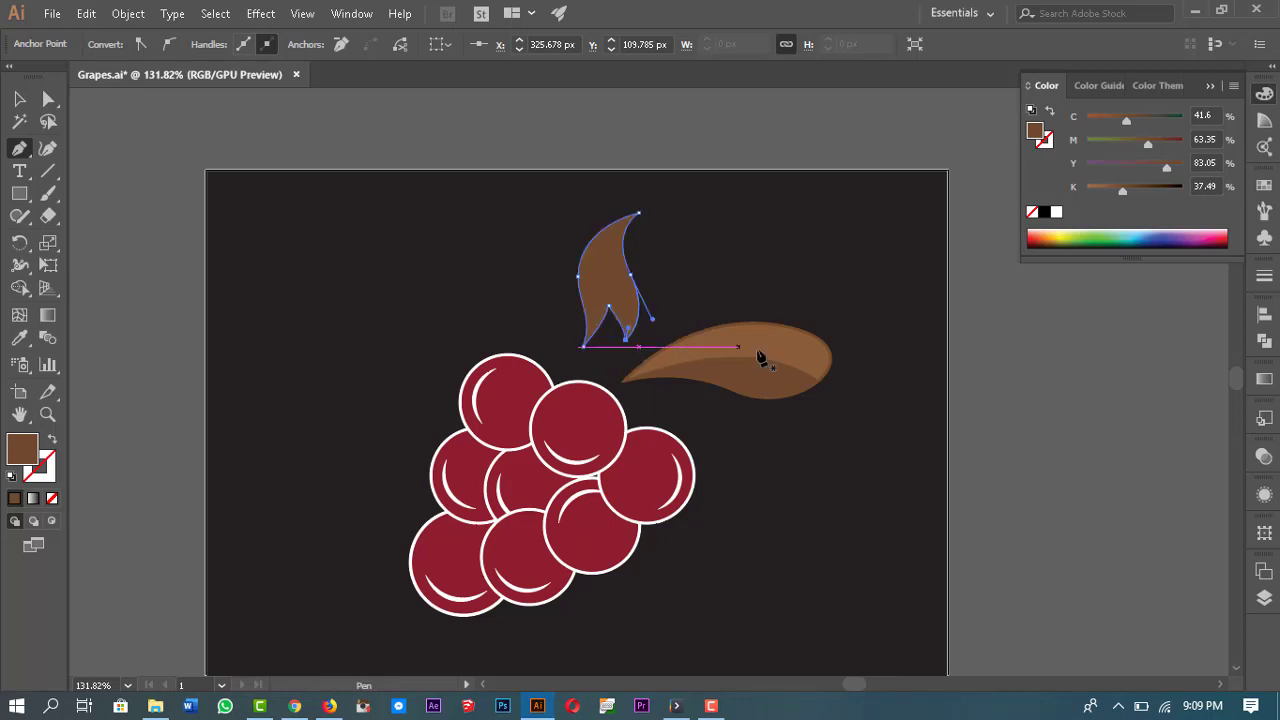
Step: Scale the leaf down slightly and rotate it a little counter-clockwise
key("v")
left_click(614, 286)
left_click_drag(636, 222, 640, 250)
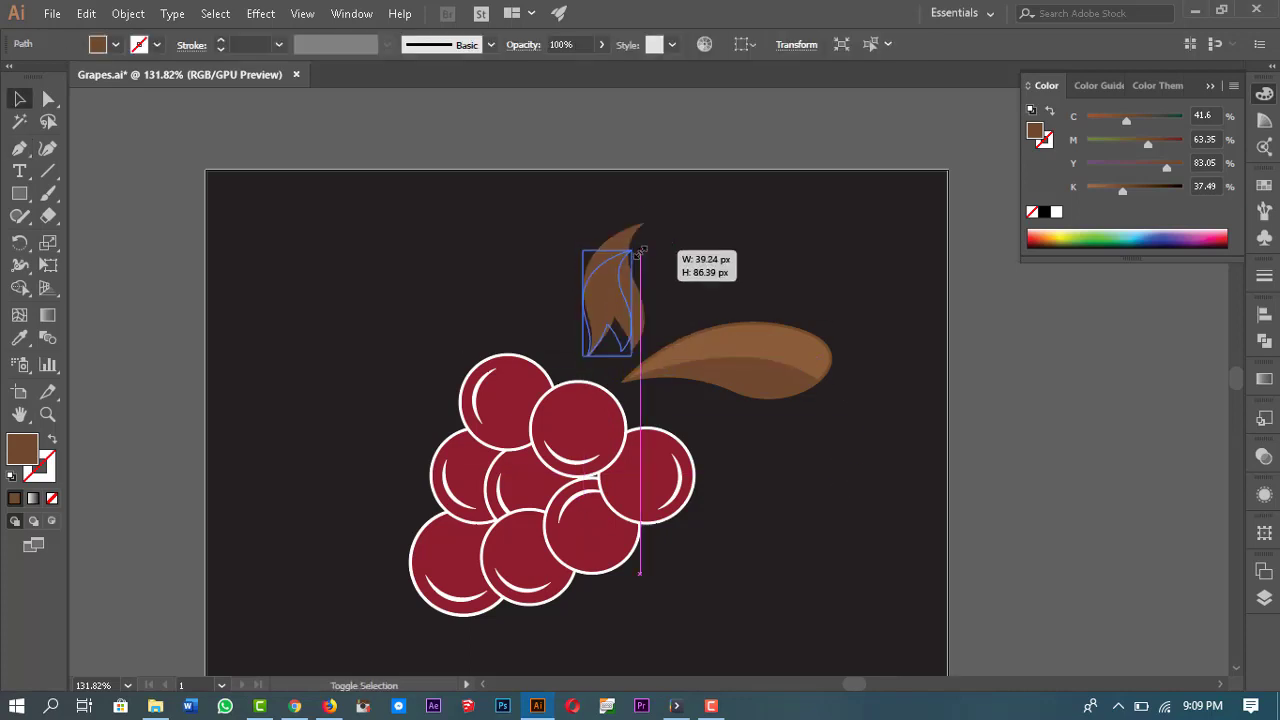
left_click_drag(642, 303, 643, 303)
left_click(915, 309)
left_click(628, 333)
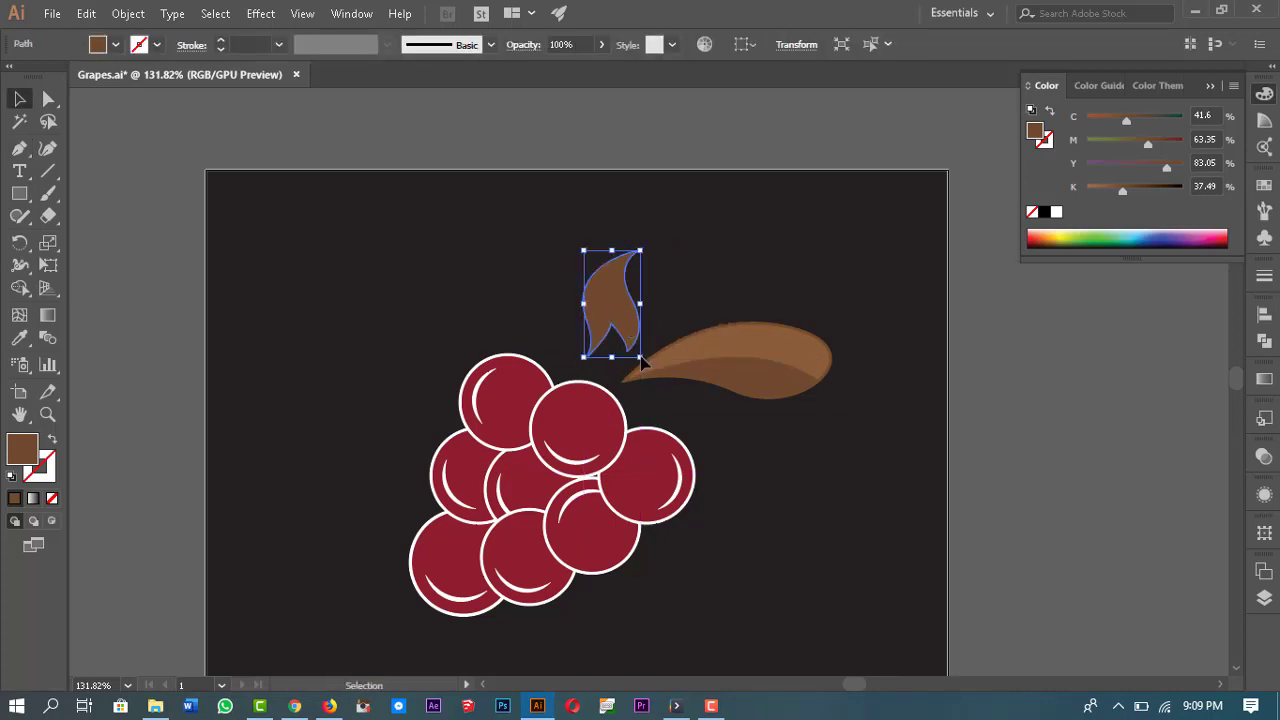
left_click_drag(662, 364, 662, 364)
left_click(587, 337)
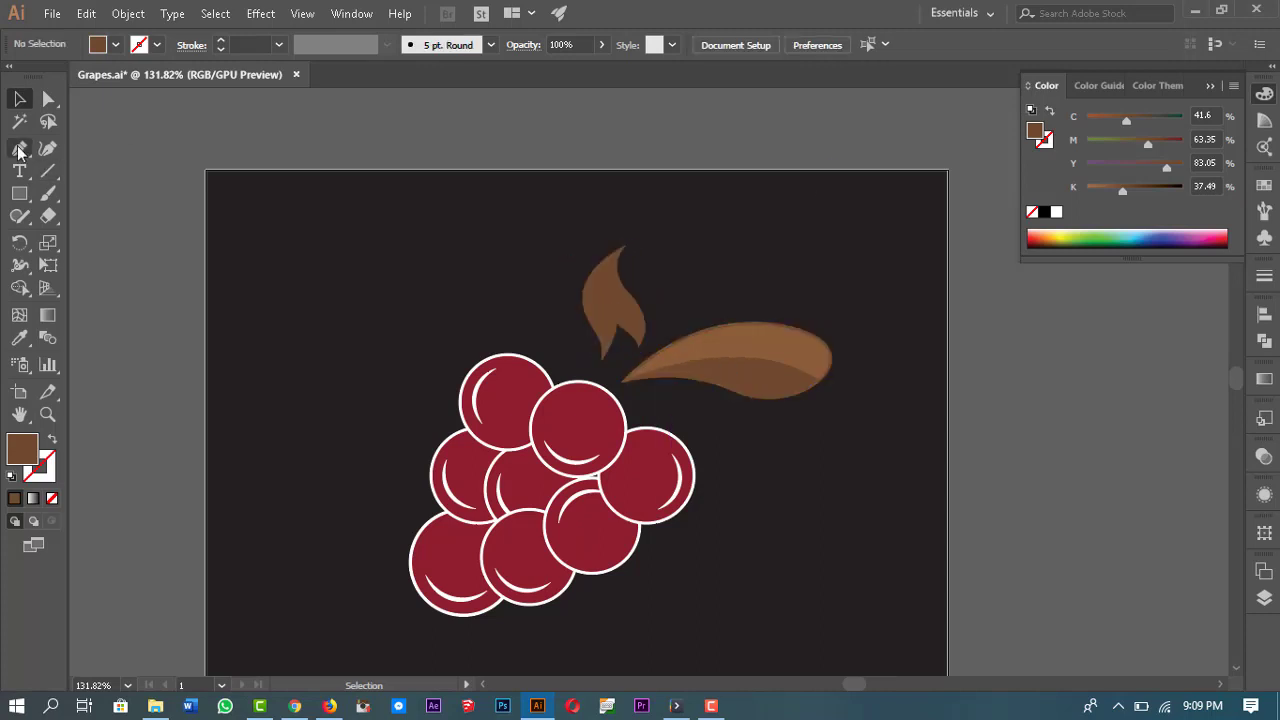
Step: Draw a Pen shape from the leaf's tip through its lower notch, covering the leaf's right half and extending past its edge
left_click_drag(624, 246, 615, 300)
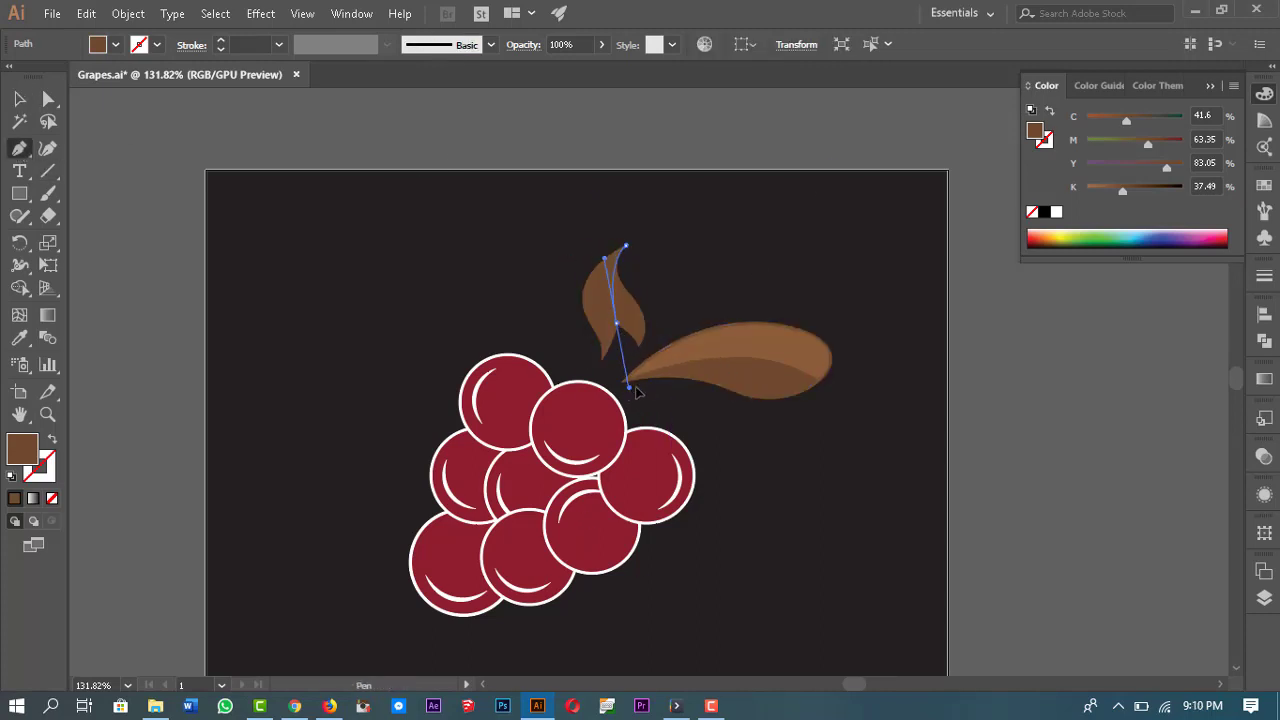
left_click_drag(636, 392, 642, 388)
left_click(684, 285)
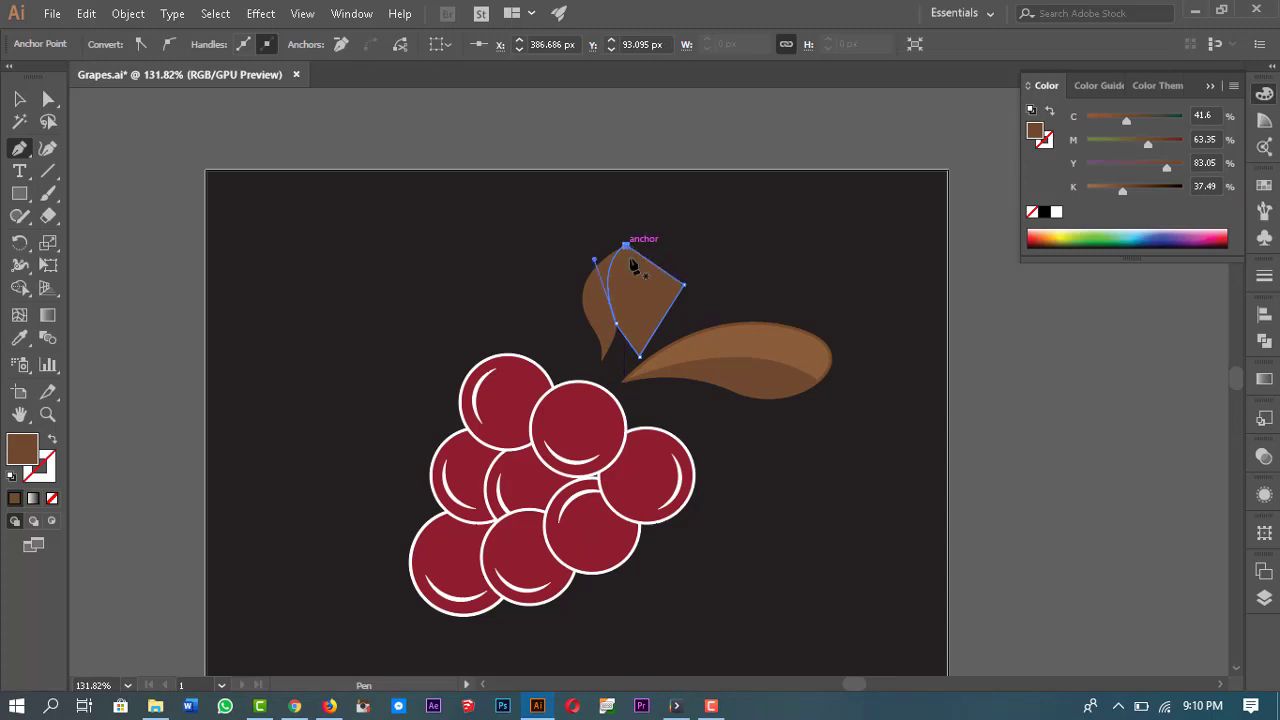
Step: Select the leaf and the overlapping shape and trim away the part outside the leaf with the Shape Builder tool
left_click(597, 308, "ctrl")
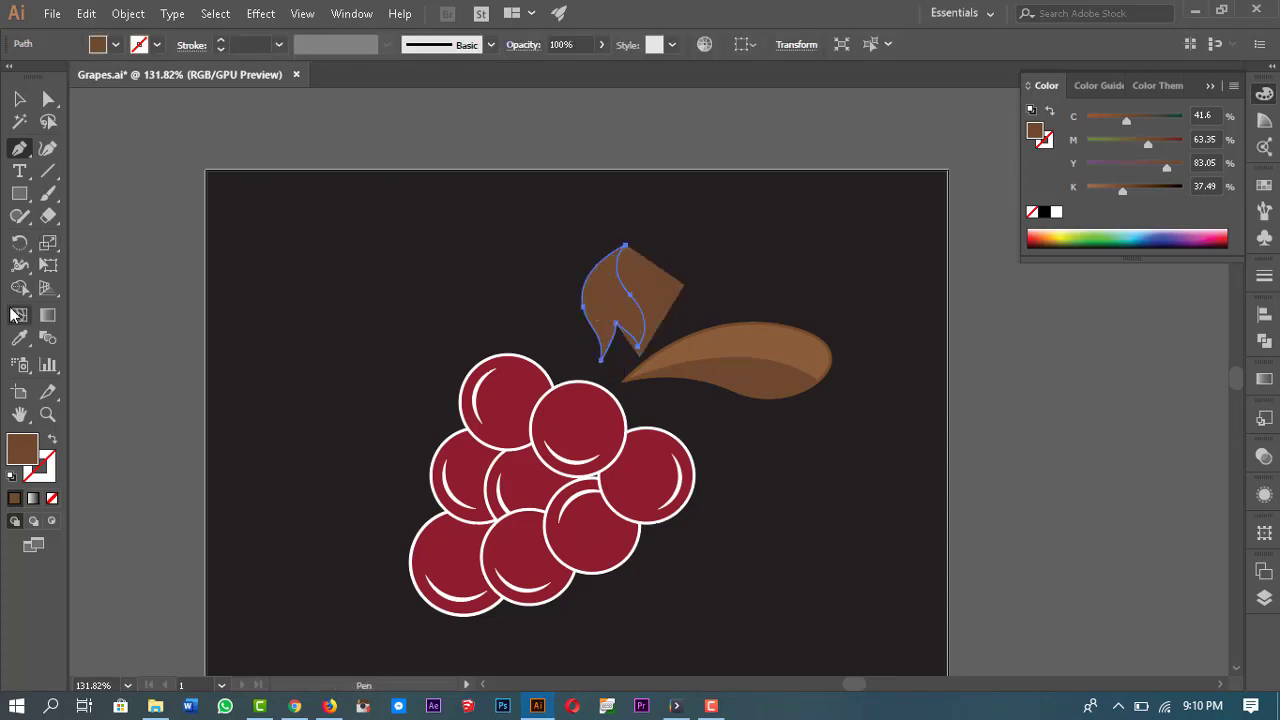
left_click(670, 297, "ctrl+shift")
key("c")
left_click(1050, 403)
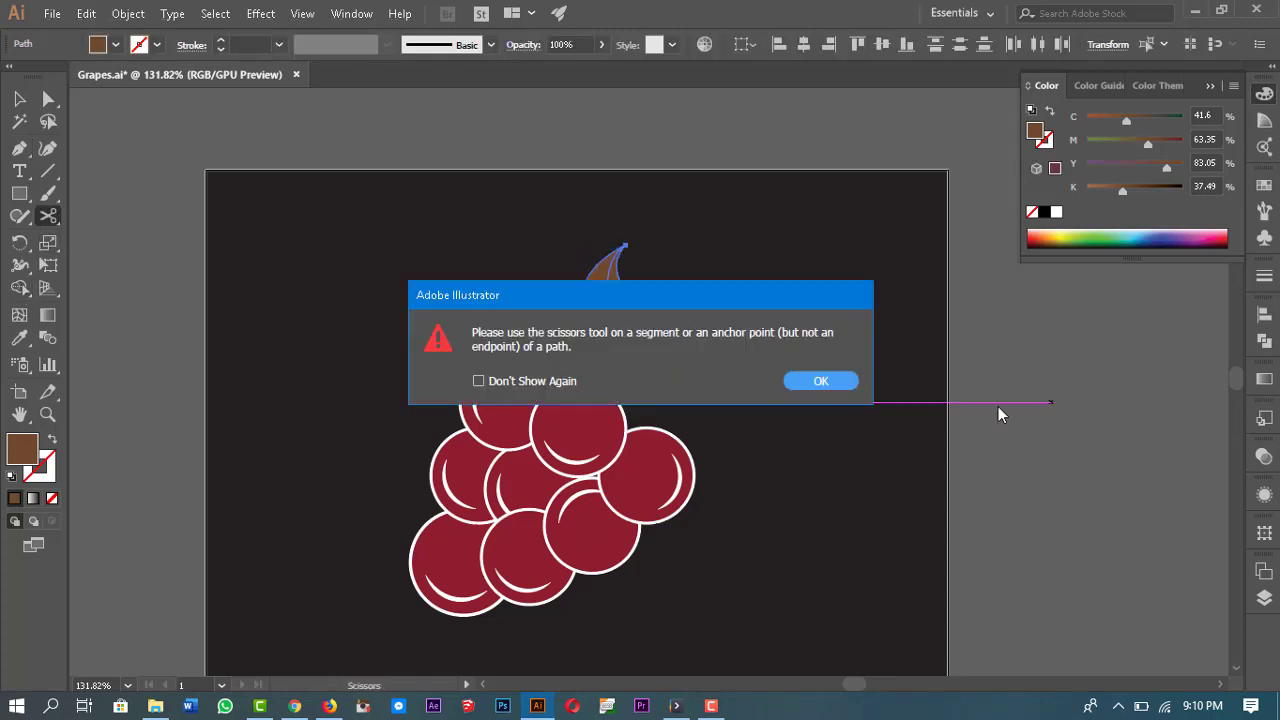
left_click(820, 381)
key("v")
Step: Fill the right half of the leaf with dark green and the left half with a lighter green
left_click(116, 44)
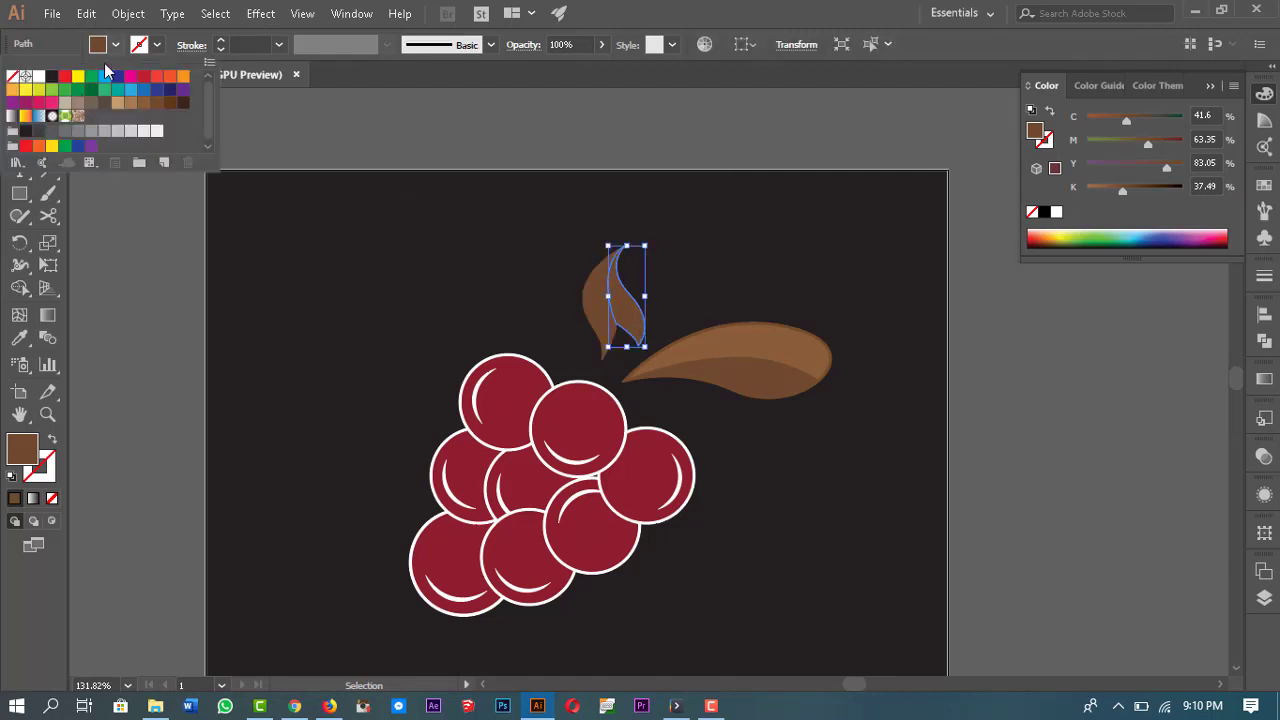
left_click(78, 89)
left_click(605, 335)
left_click(116, 44)
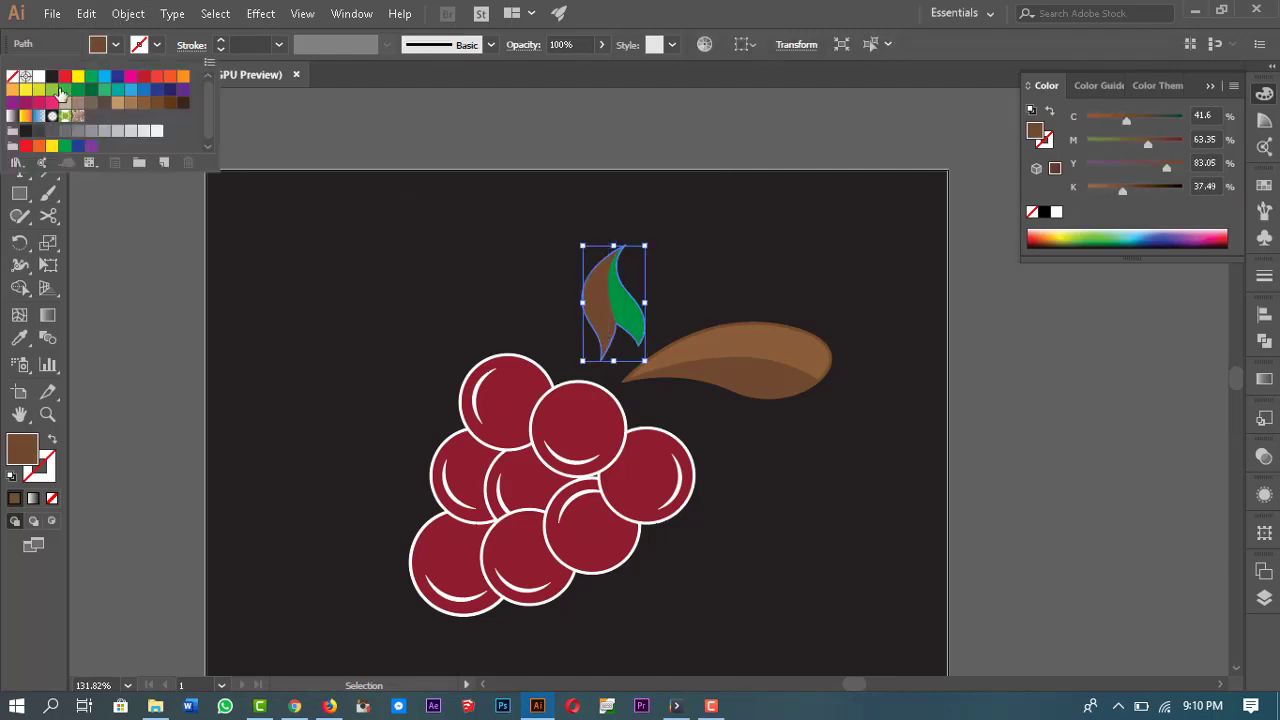
left_click(66, 91)
left_click(1089, 458)
Step: Group the light and dark green halves of the leaf
left_click_drag(558, 218, 646, 294)
right_click(617, 305)
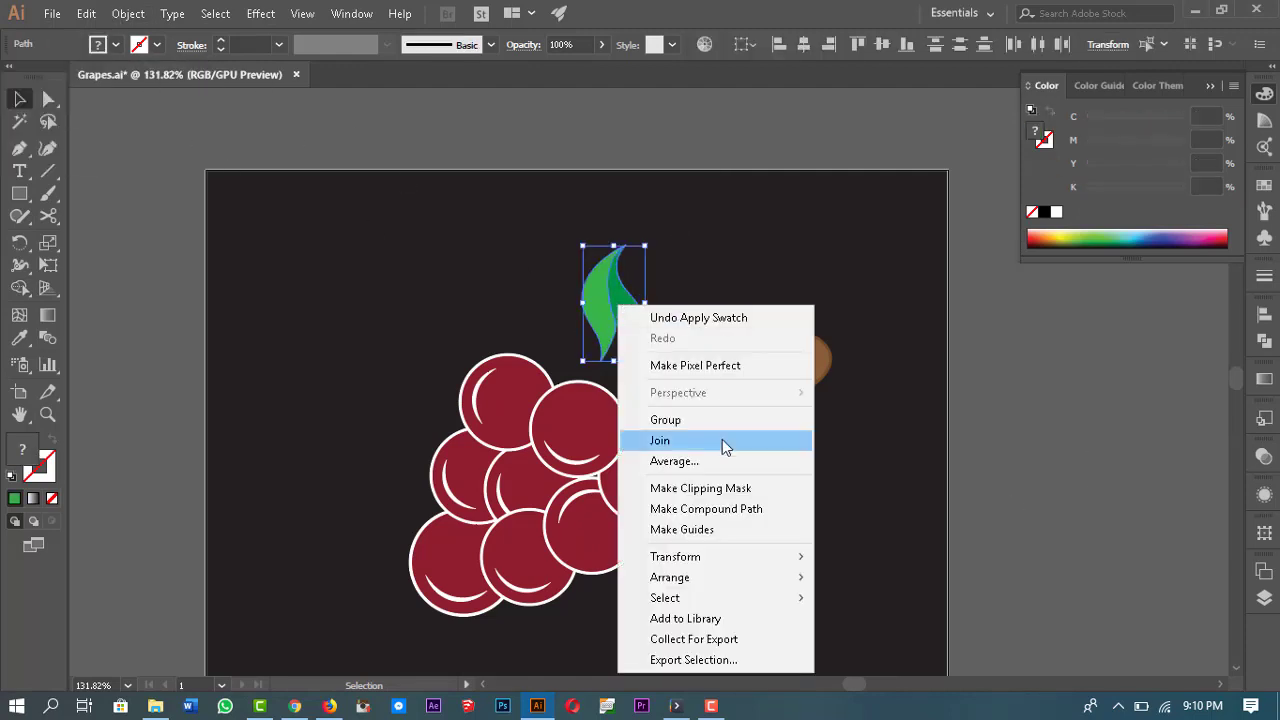
left_click(700, 420)
left_click(693, 242)
Step: Create a copy of the leaf rotated counter-clockwise about its bottom tip with the Rotate tool
left_click(630, 295)
right_click(20, 219)
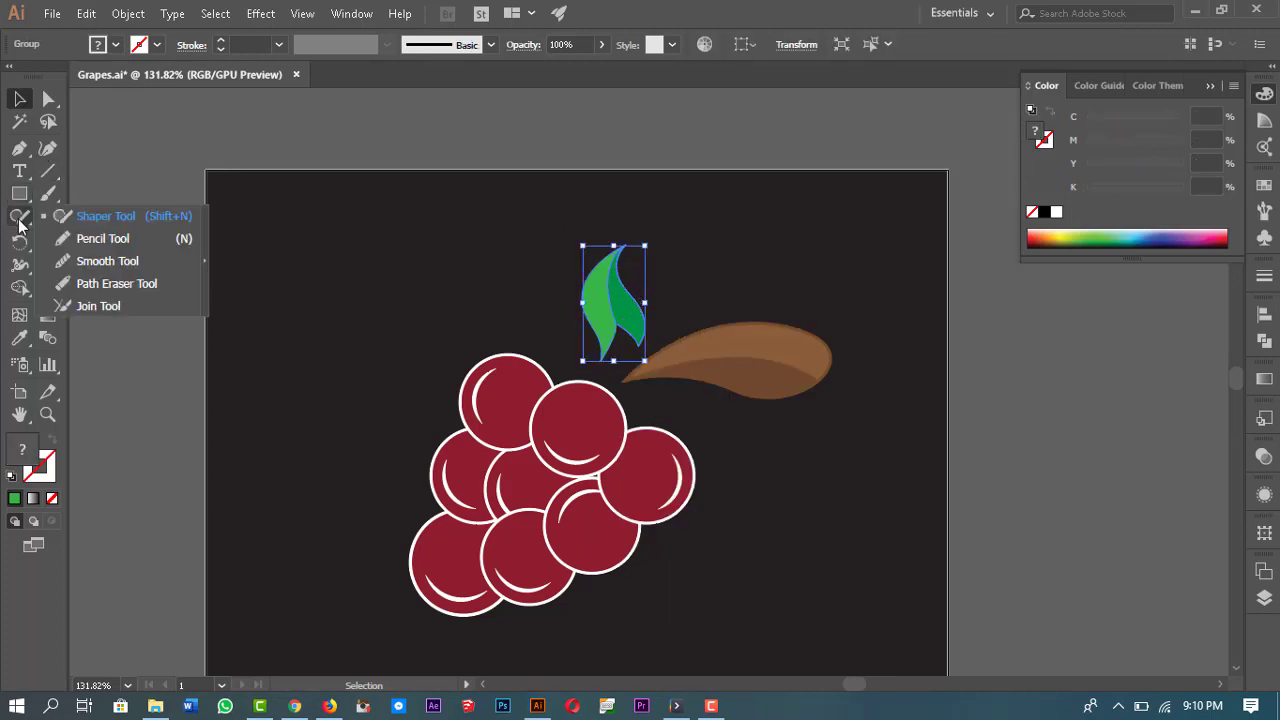
right_click(20, 244)
left_click(102, 243)
left_click(601, 362)
left_click_drag(614, 281, 577, 283)
key("v")
left_click(666, 390)
Step: Scale the rotated leaf copy down to a small leaf and place it just left of the large leaf's base
left_click(580, 310)
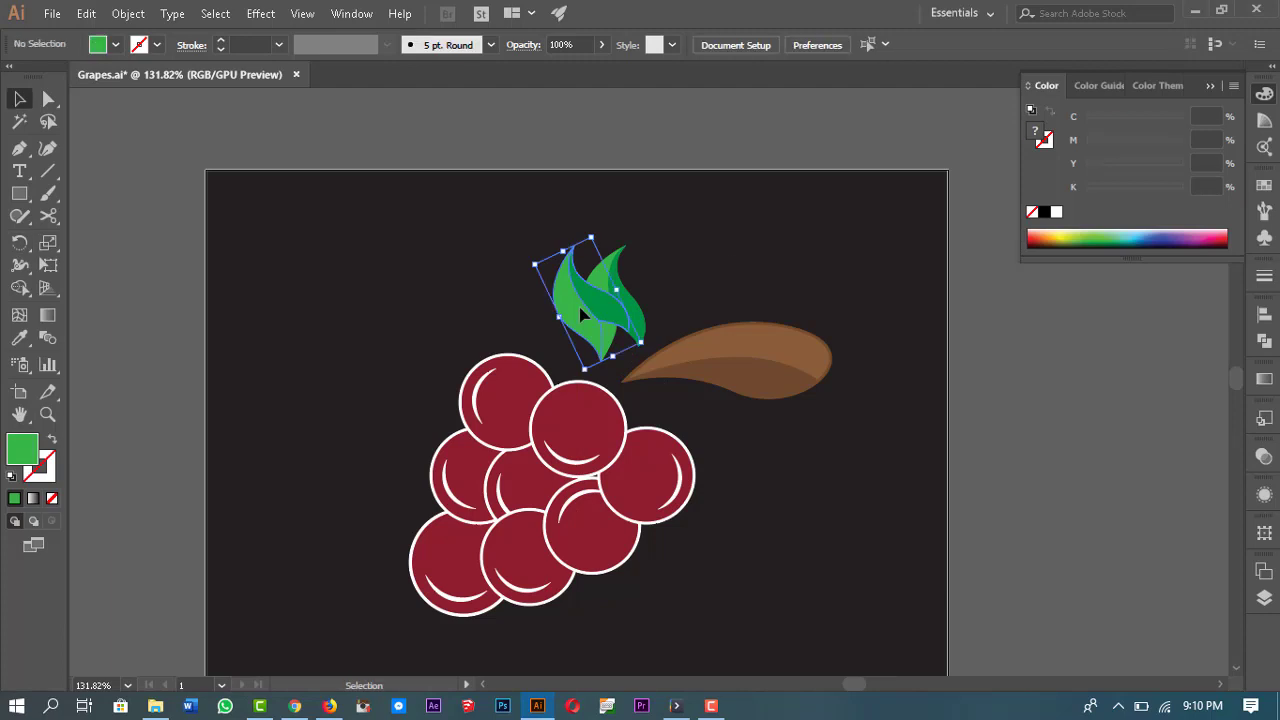
left_click_drag(590, 240, 602, 340)
left_click(648, 292)
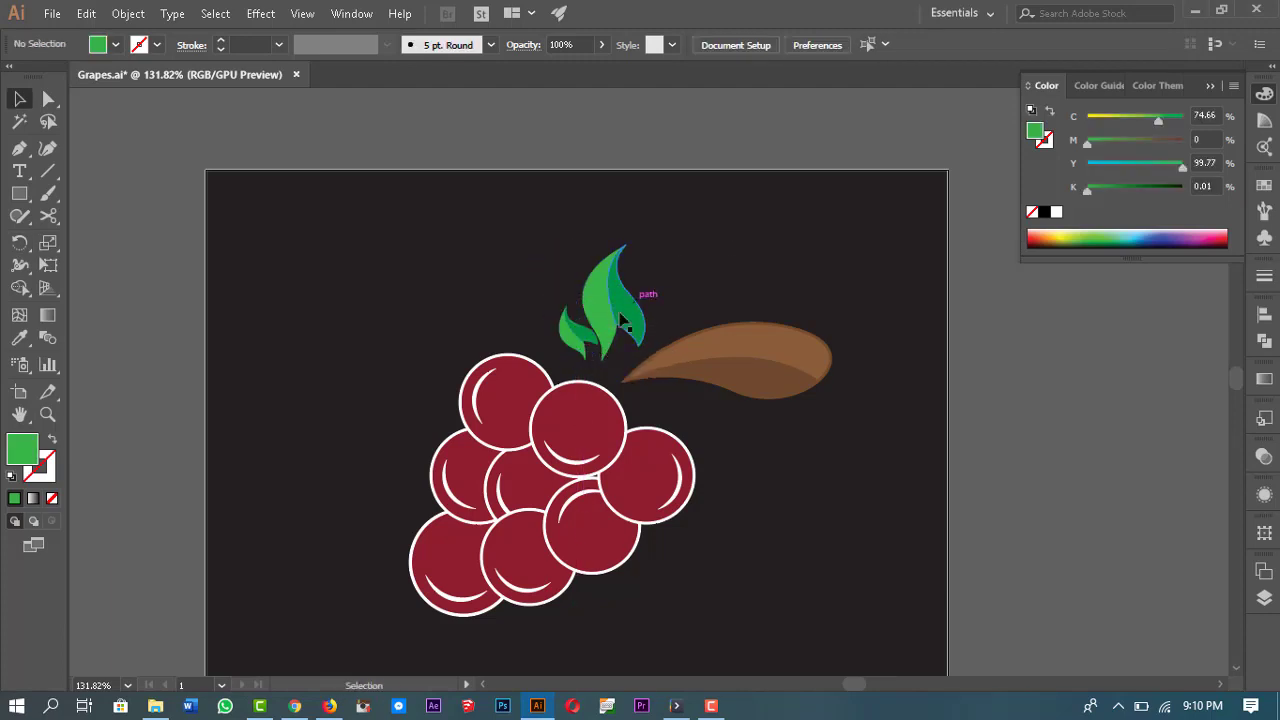
left_click(574, 340)
left_click(670, 232)
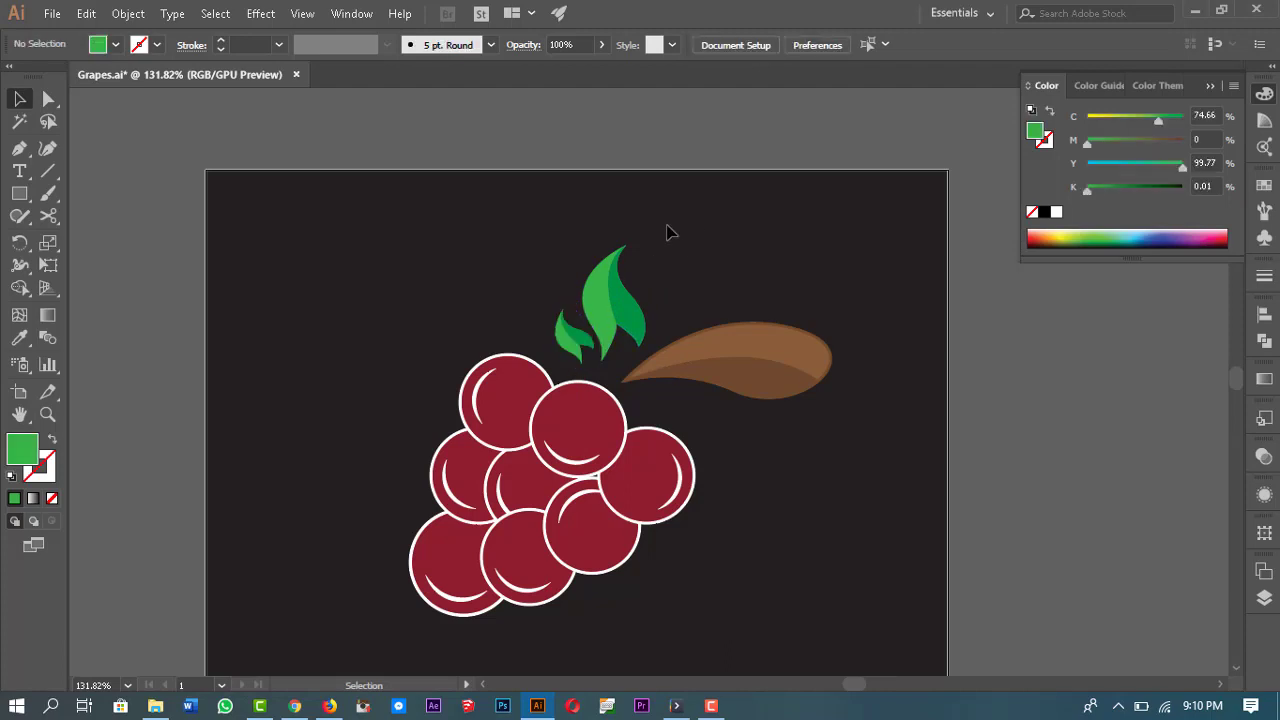
Step: Shift the small and large leaves slightly down, closer to the grapes
left_click(577, 333)
left_click_drag(608, 311, 607, 315)
left_click_drag(653, 250, 653, 250)
left_click_drag(623, 298, 616, 297)
left_click(1060, 371)
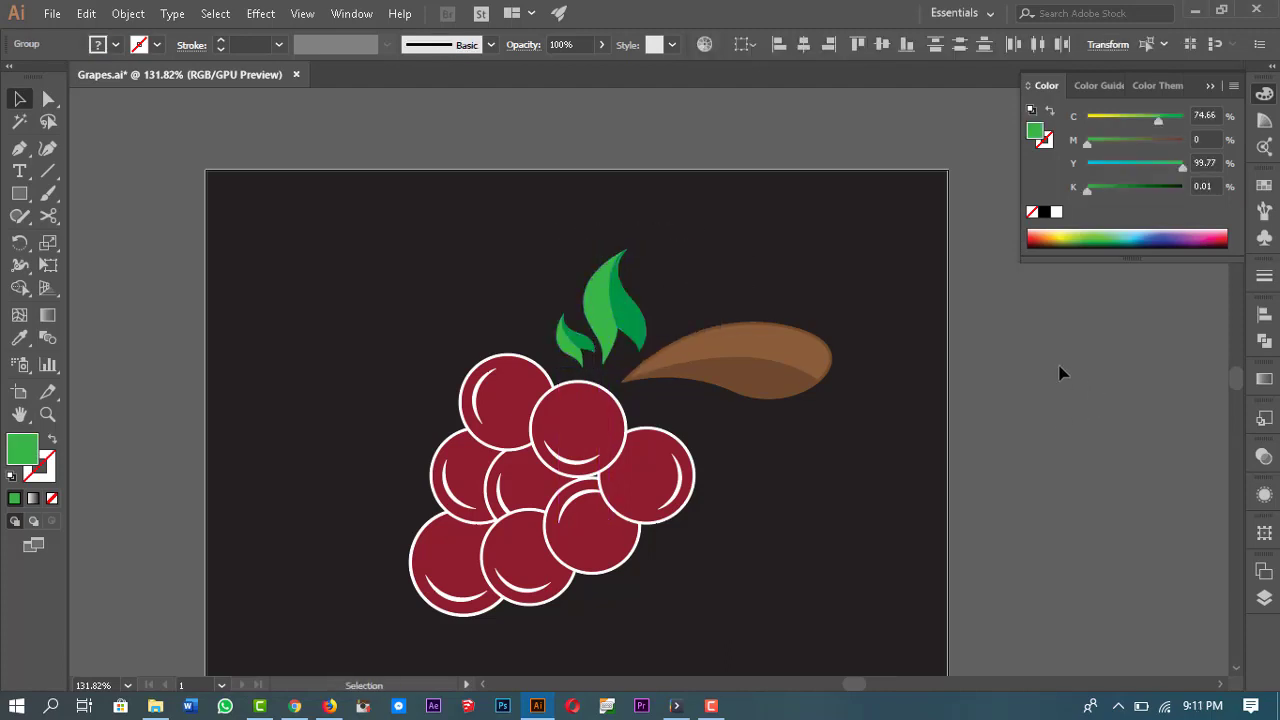
Step: Scale down all the grapes together except the large one at the upper left of the bunch
scroll(552, 415, "down", 4)
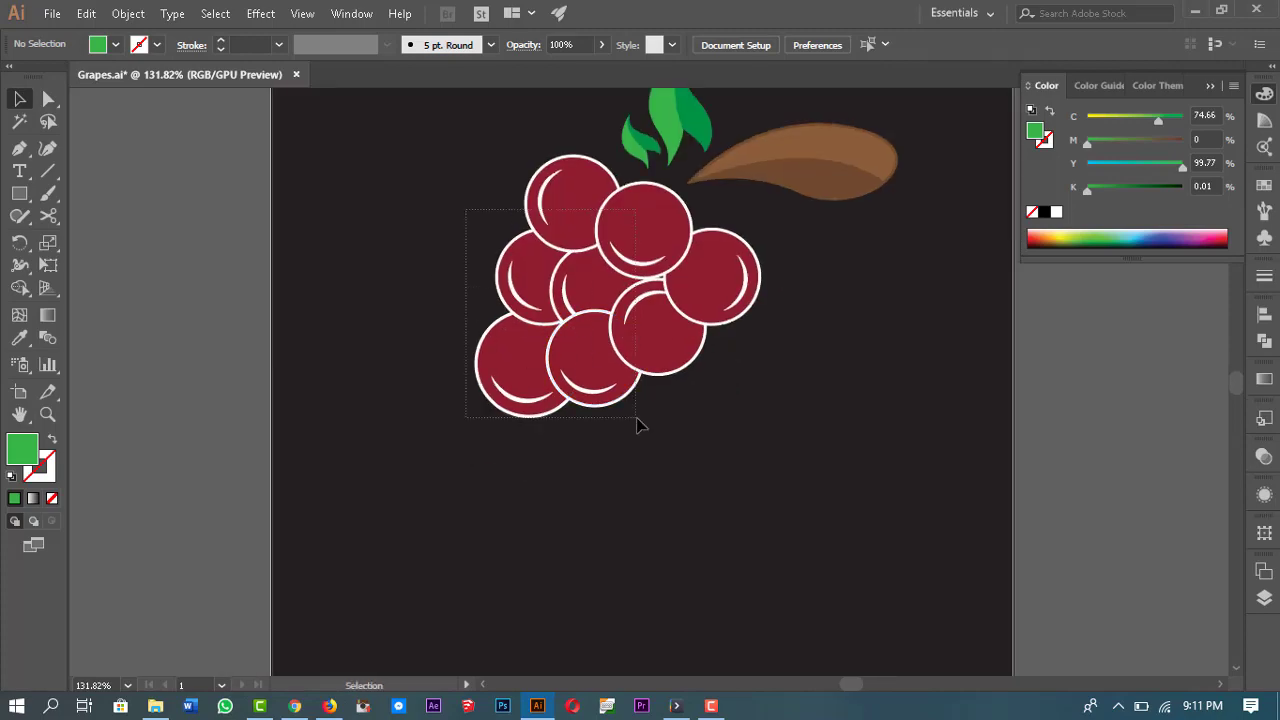
left_click_drag(636, 418, 593, 358)
key("ctrl+z")
left_click_drag(804, 264, 438, 490)
left_click_drag(619, 416, 619, 375)
left_click(1075, 387)
left_click_drag(1037, 466, 1017, 487)
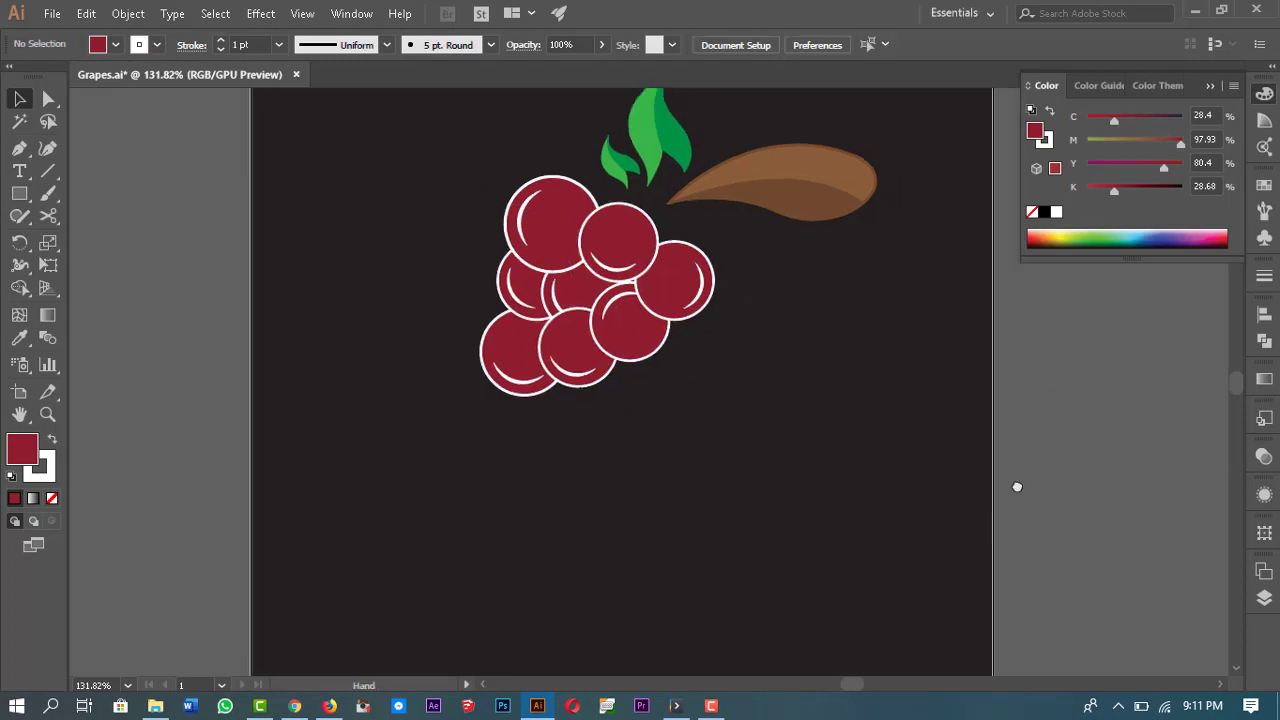
Step: Shrink the lower-left grape to its neighbours' size and place two copies of it at the lower end of the bunch
left_click(516, 337)
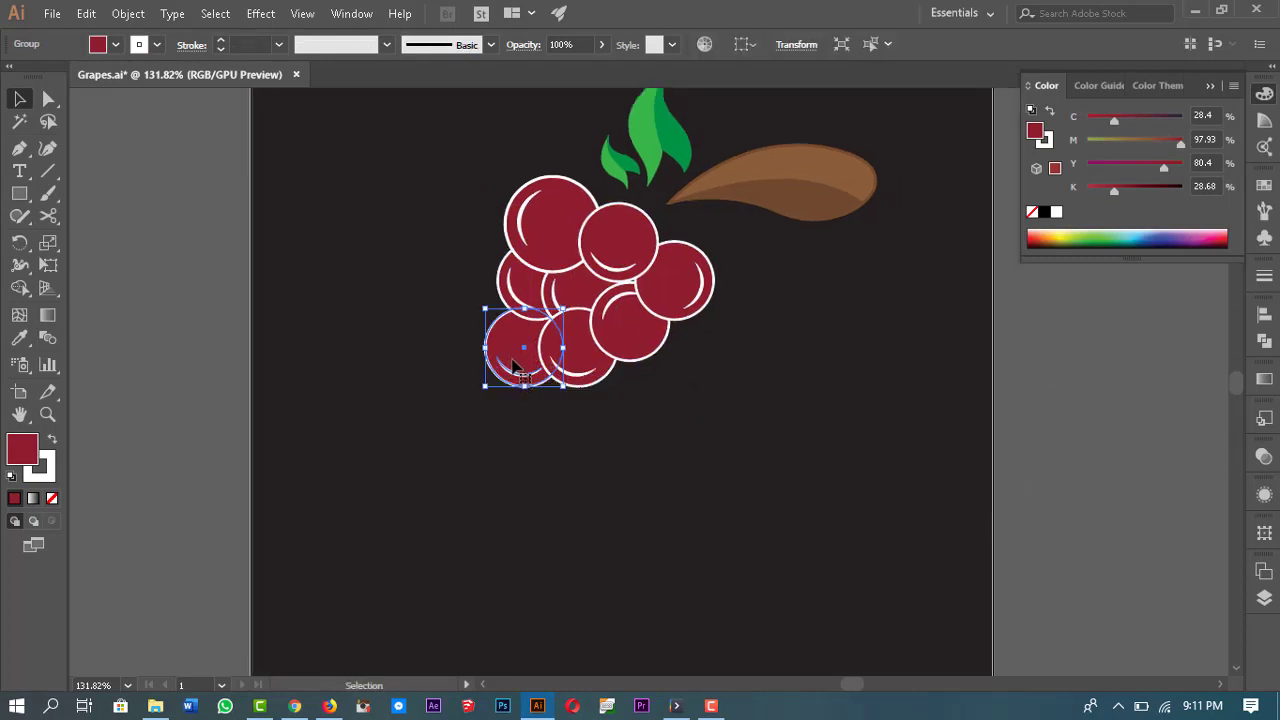
left_click_drag(517, 362, 560, 415, "alt")
left_click(760, 479)
left_click(1070, 423)
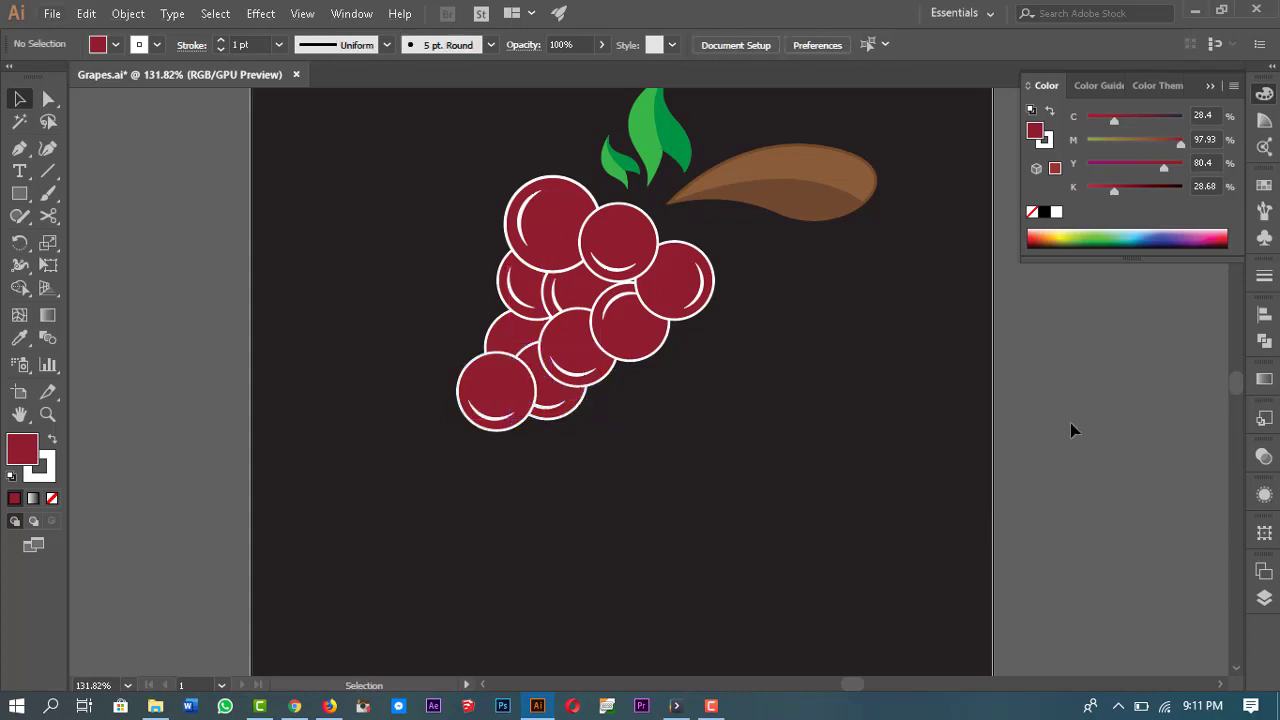
Step: Nudge the left grape slightly outward and the second-lowest grape slightly up to tidy the overlaps in the bunch
scroll(1070, 423, "up", 2)
left_click(507, 412)
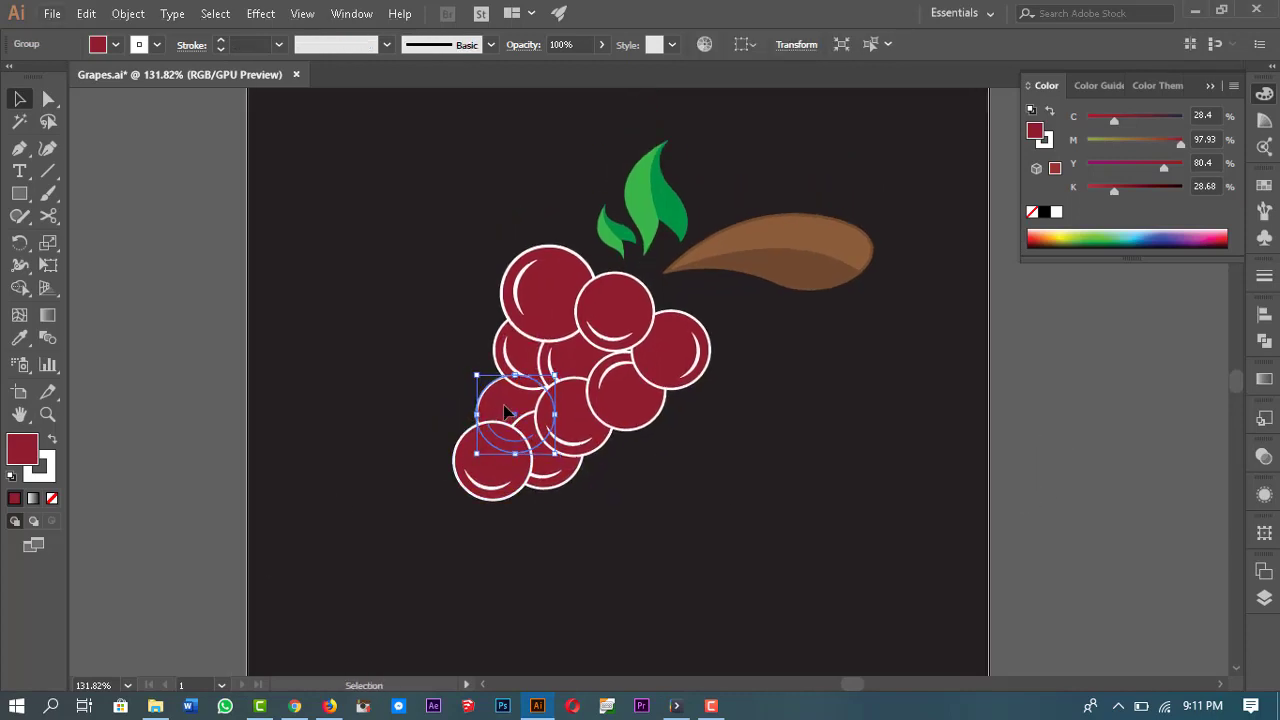
left_click(1143, 424)
left_click_drag(1108, 501, 1072, 443)
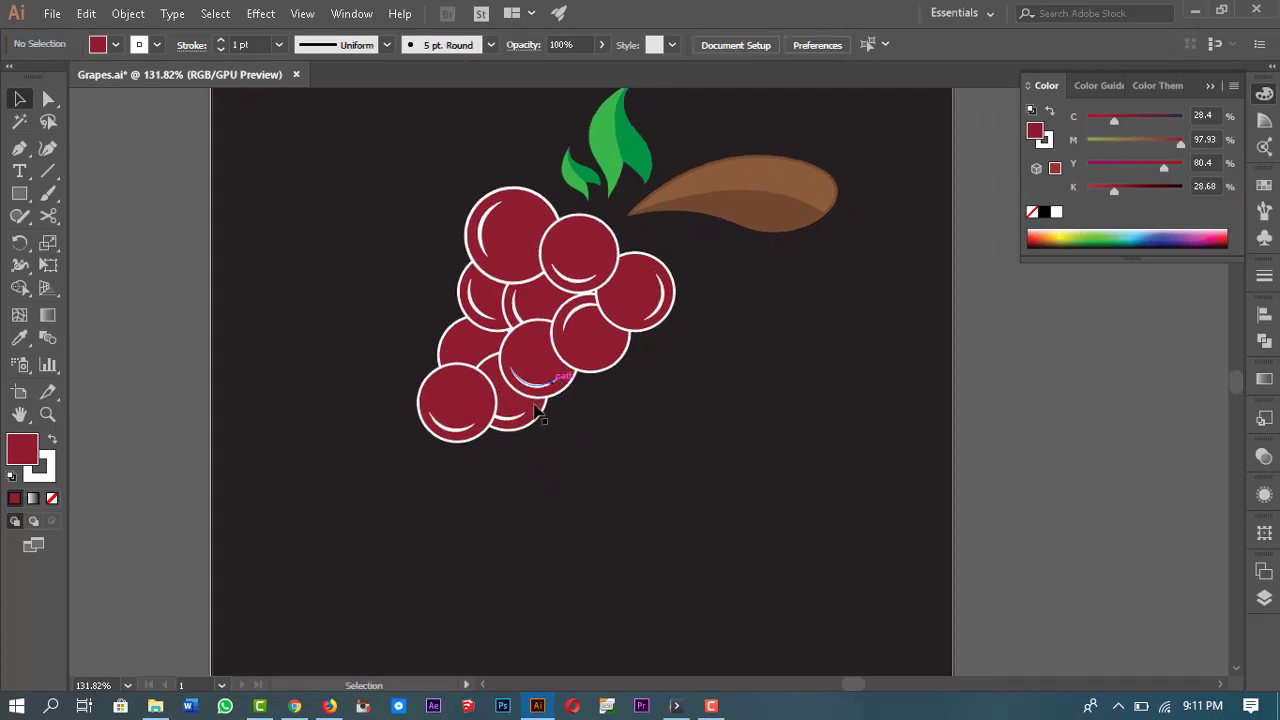
left_click(527, 417)
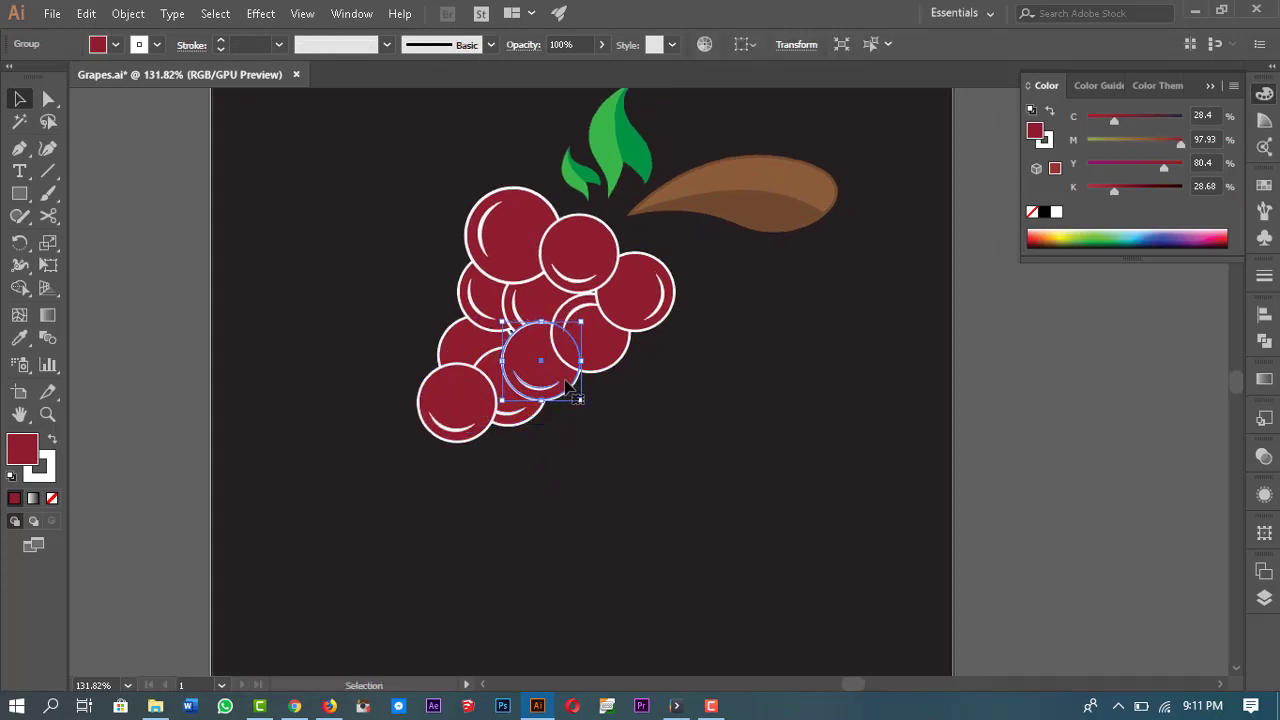
left_click(1069, 388)
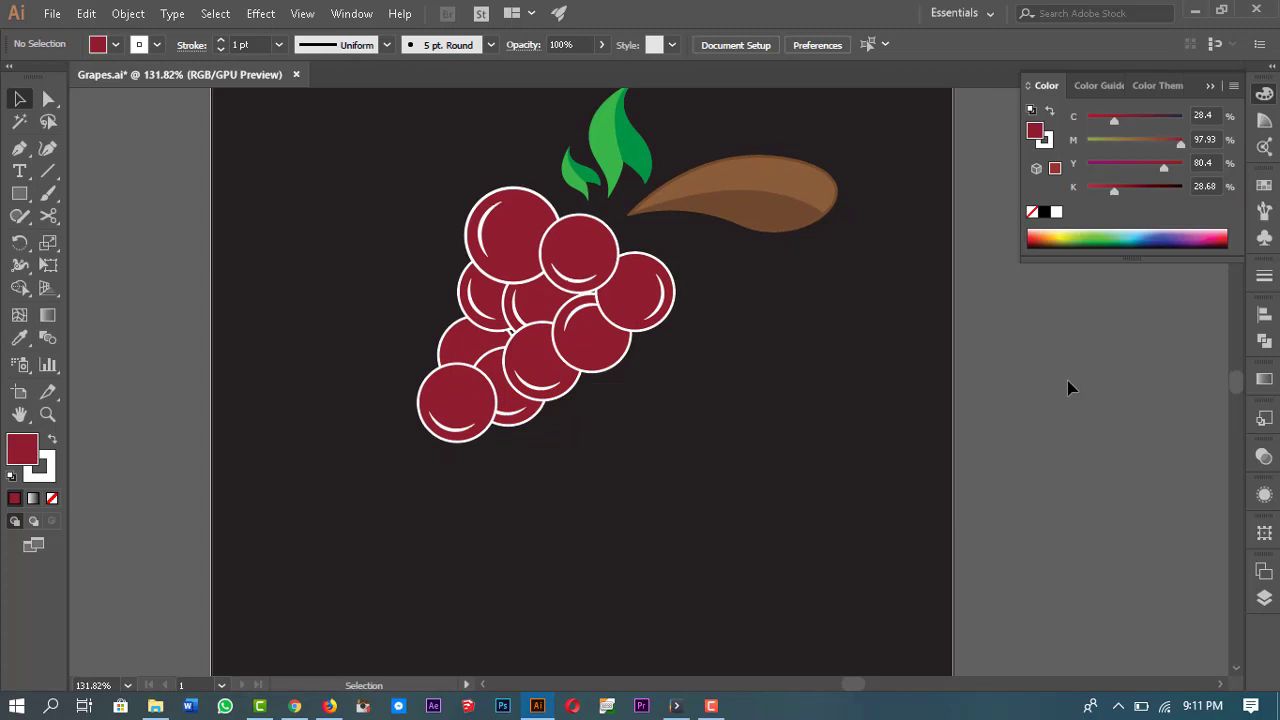
Step: Rotate the second-lowest grape and the left grape above it so their highlights face the upper left
left_click(531, 423)
left_click(1097, 329)
scroll(700, 380, "up", 2)
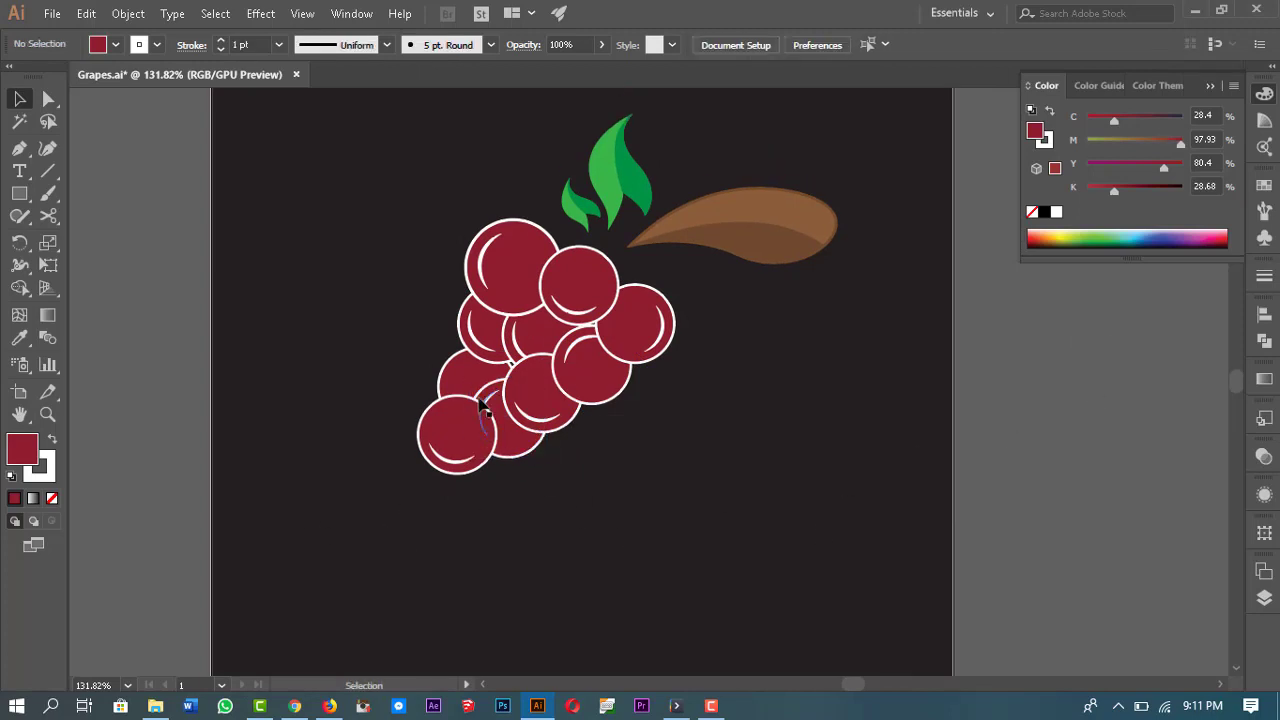
left_click(462, 368)
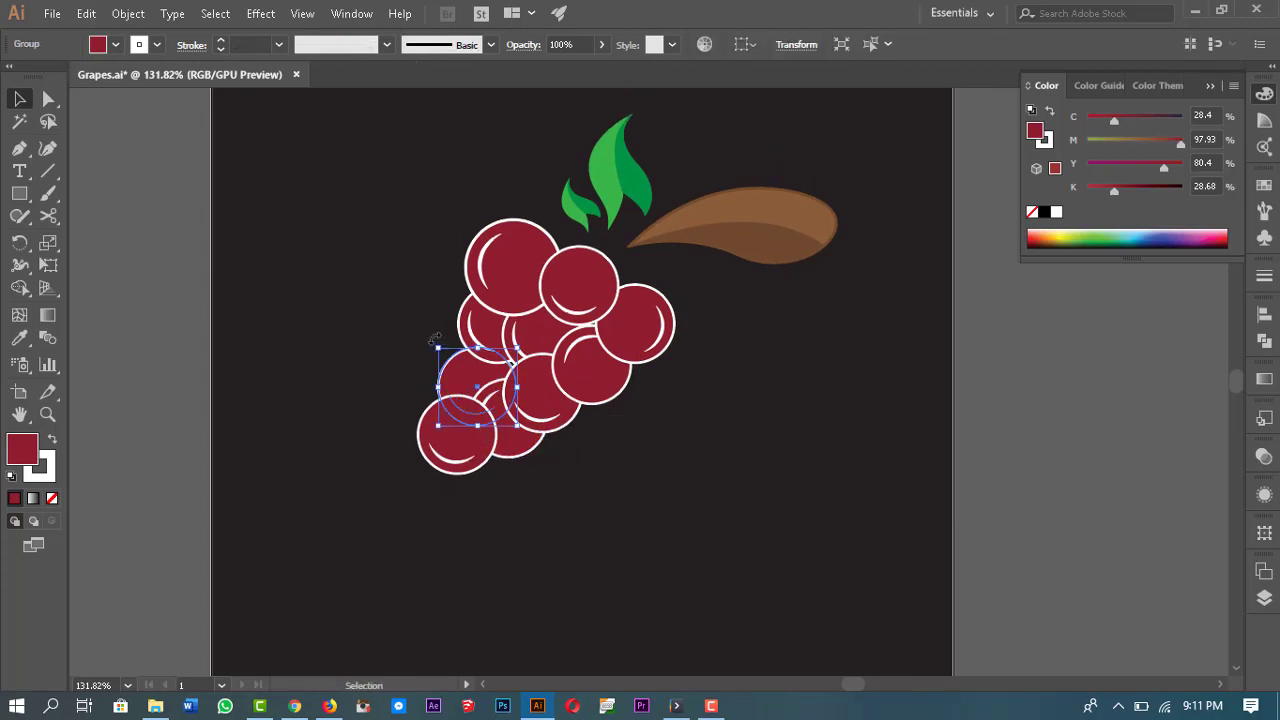
left_click(1054, 429)
Step: Delete the black background rectangle behind the grapes
scroll(1014, 491, "up", 3)
scroll(1006, 506, "down", 2)
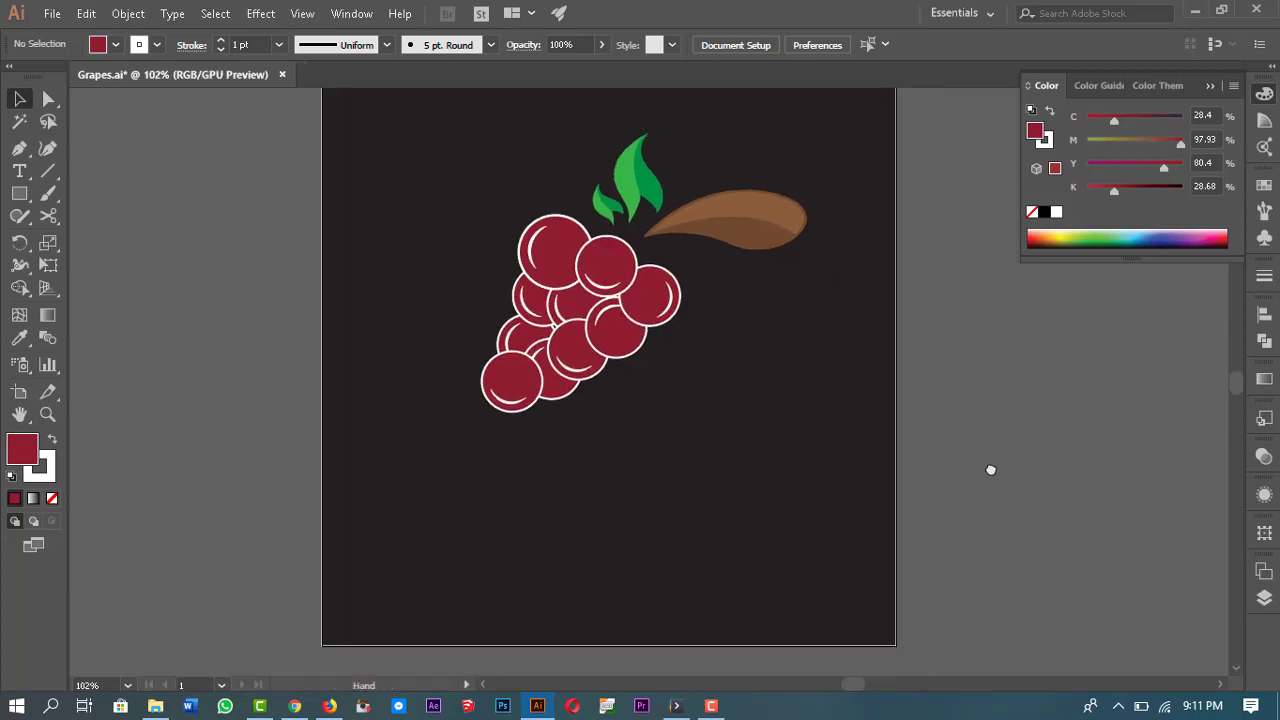
left_click_drag(991, 470, 1017, 472)
left_click(758, 479)
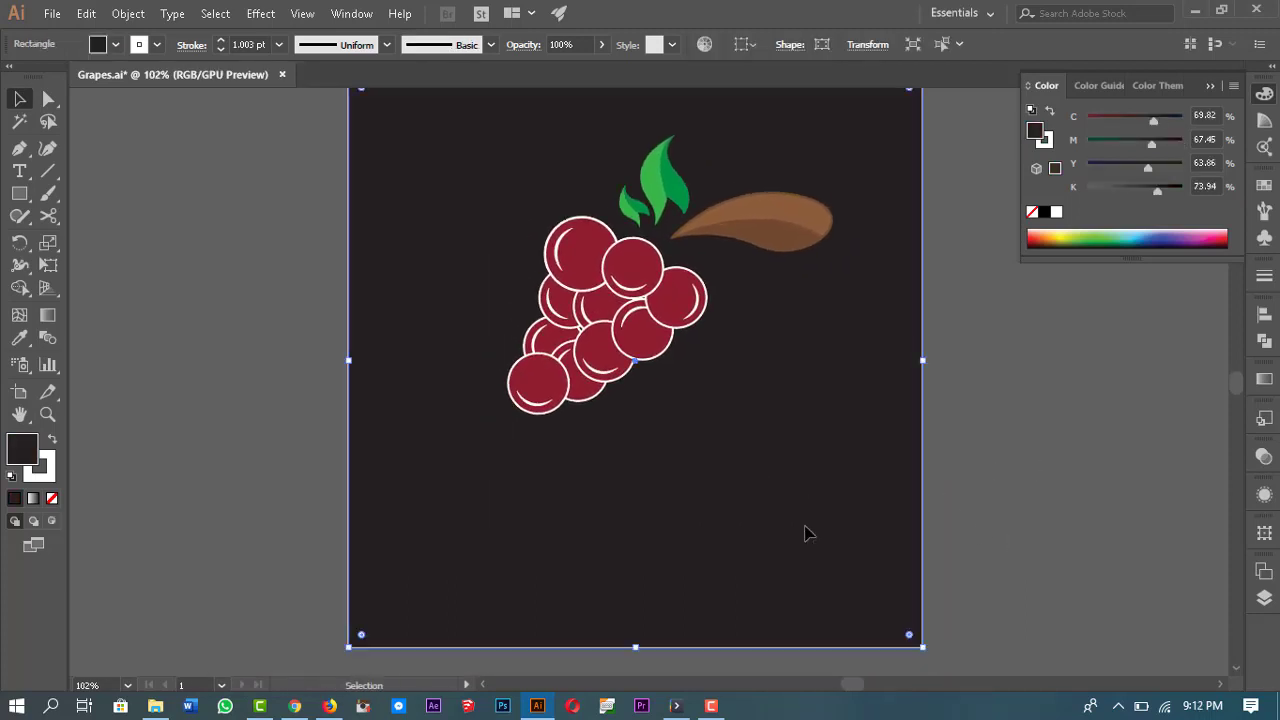
key("Delete")
Step: Select the whole grape artwork, move it down a little and rotate it slightly counter-clockwise
left_click_drag(844, 481, 843, 479)
left_click_drag(761, 231, 767, 274)
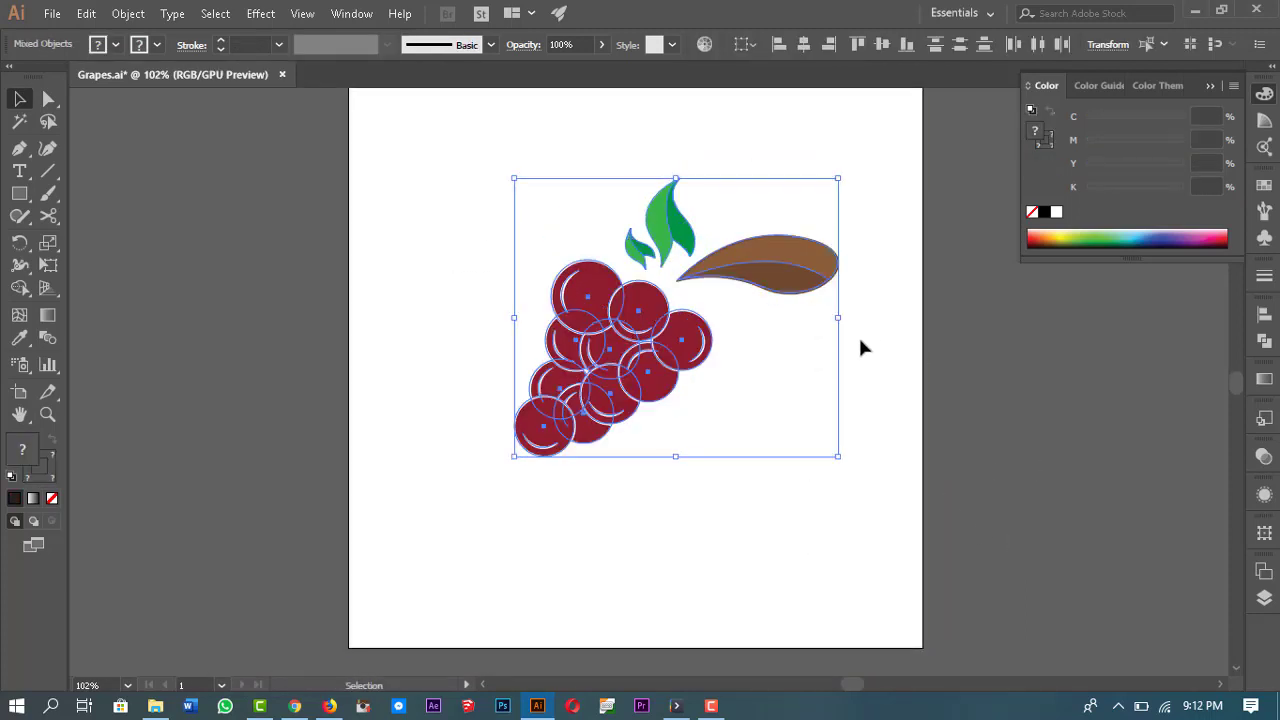
left_click_drag(847, 338, 868, 309)
left_click(934, 406)
Step: Select both parts of the brown stem and move them slightly closer to the grapes
left_click_drag(771, 225, 781, 259)
left_click(791, 243, "shift")
left_click(875, 443)
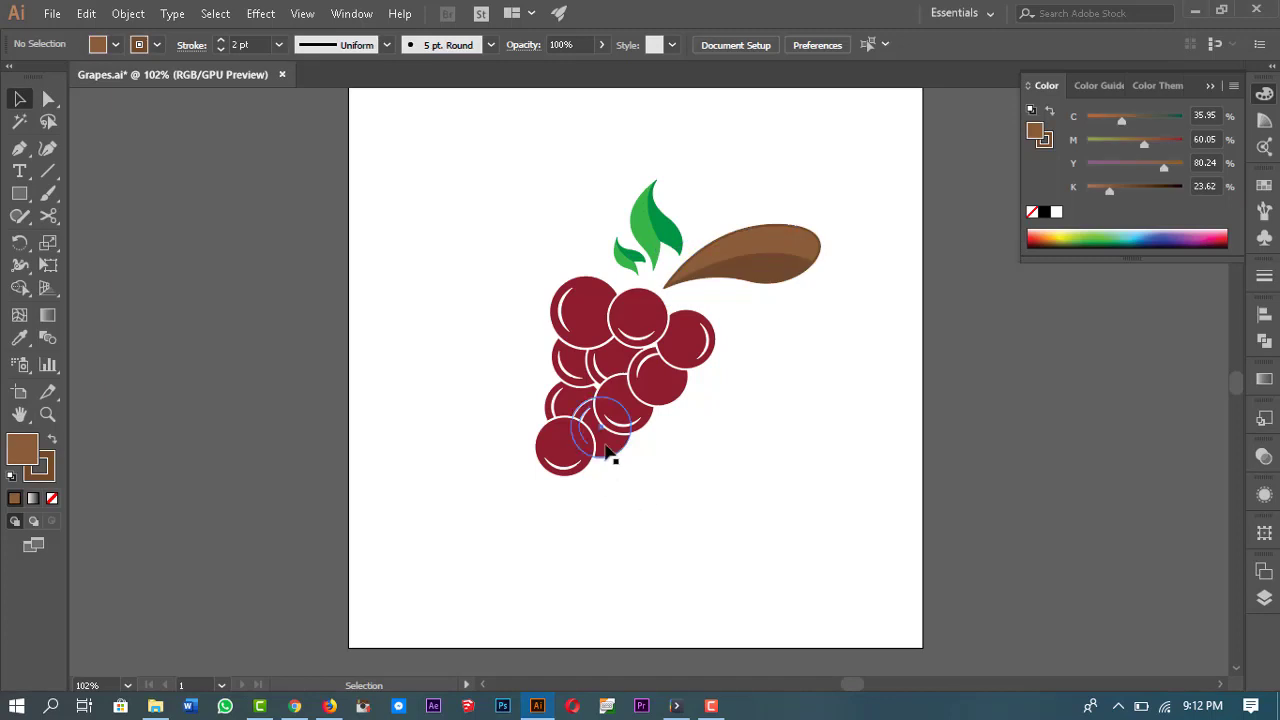
Step: Nudge the second-lowest grape slightly up and send the lowest grape behind its neighbours
left_click(607, 452)
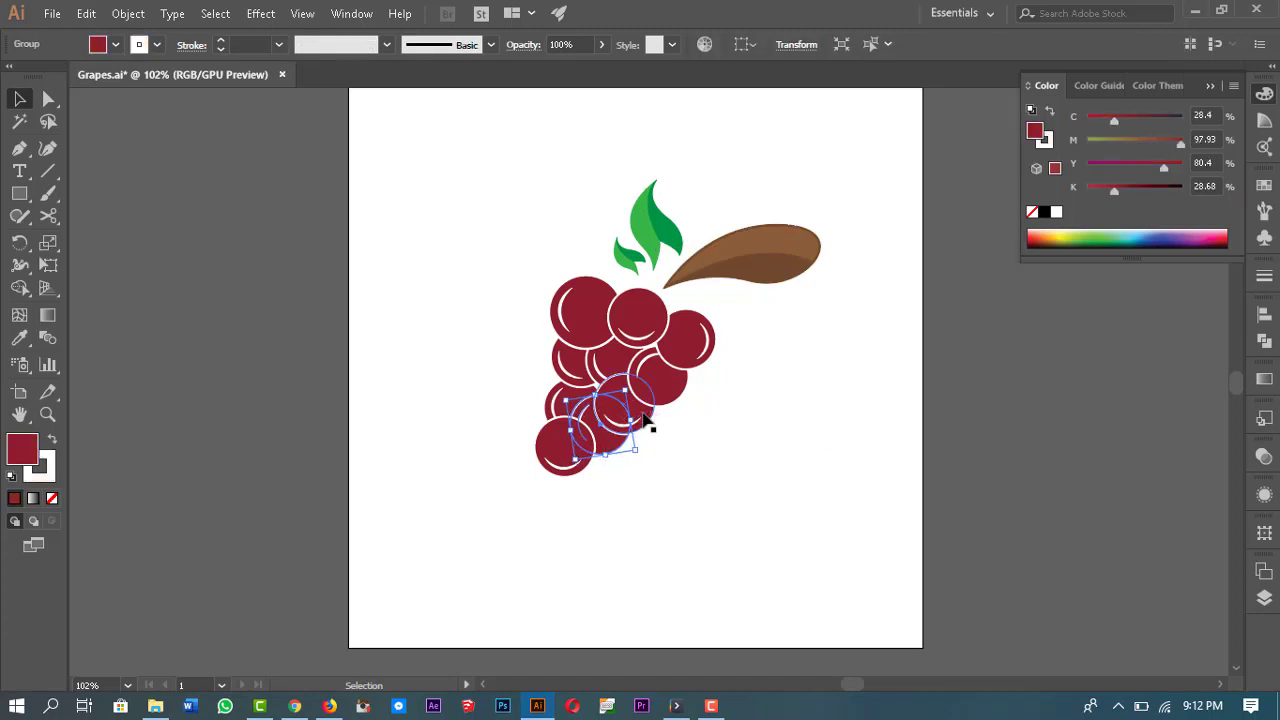
left_click(995, 405)
scroll(950, 430, "right", 1)
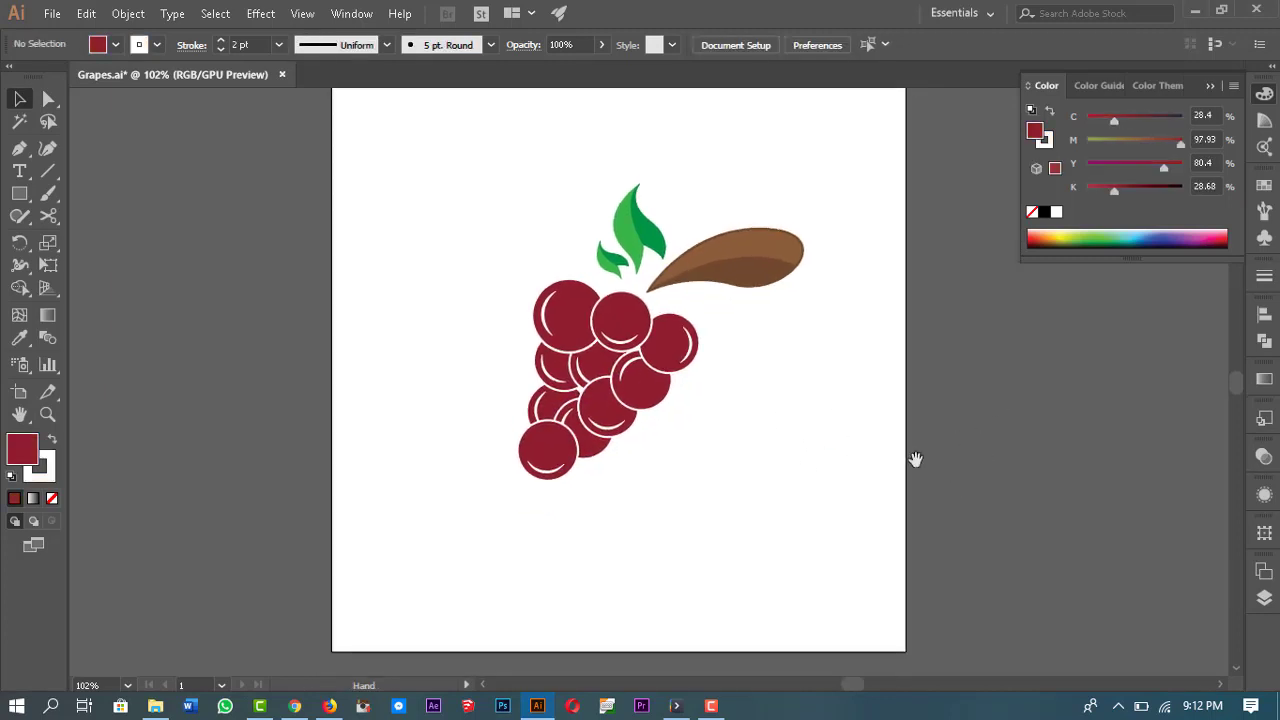
left_click(552, 455)
left_click(1003, 411)
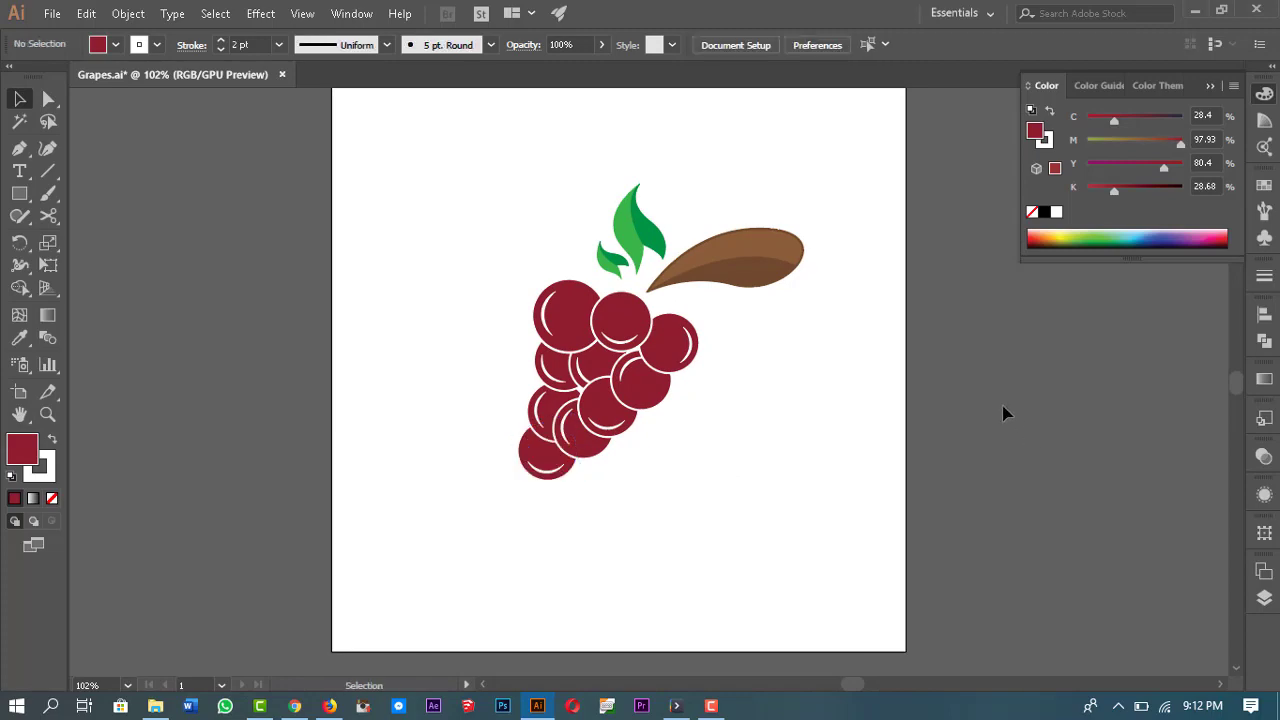
scroll(986, 471, "up", 1)
scroll(980, 463, "right", 1)
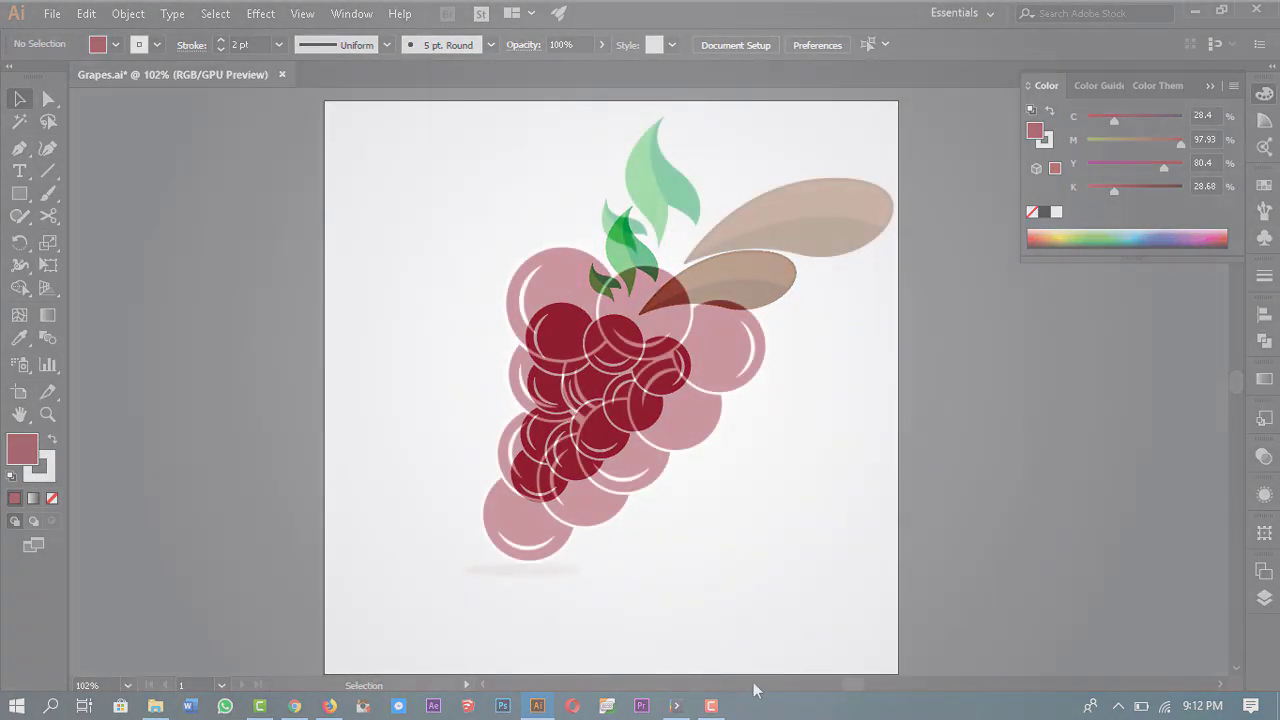